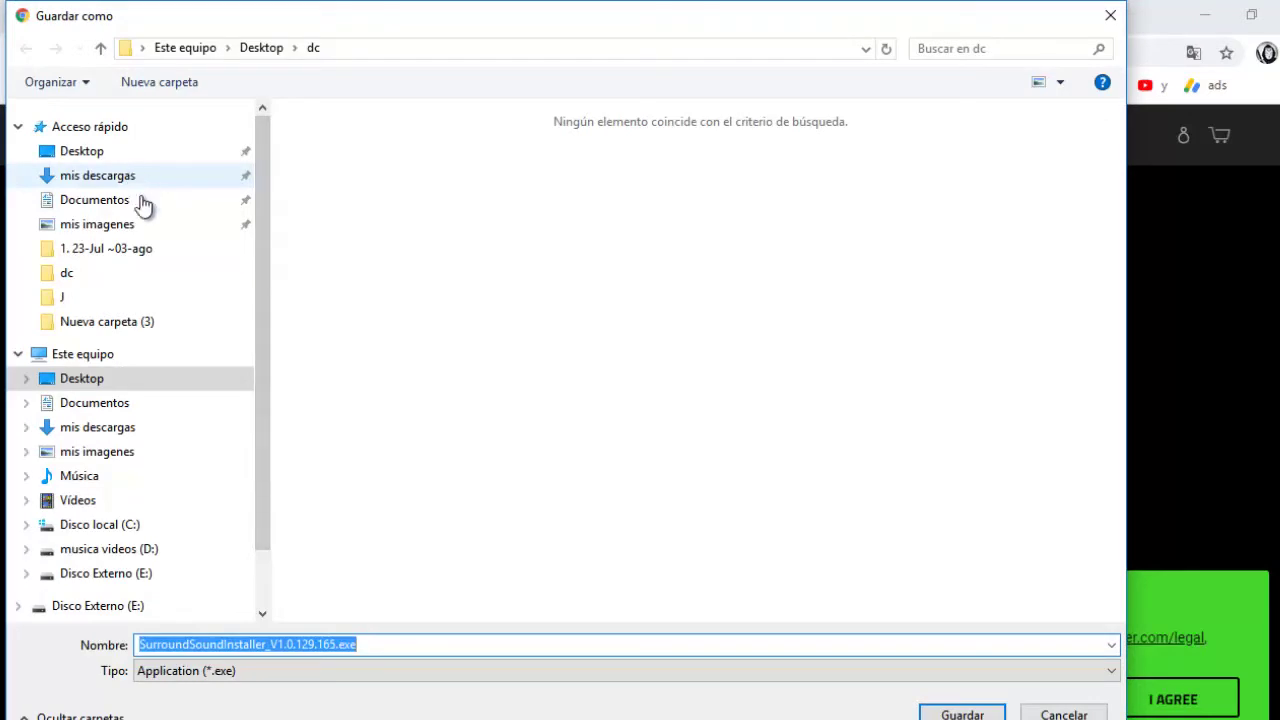
Save the Surround Sound installer into Desktop\razer, keep the download, and launch it
click(149, 379)
double_click(494, 381)
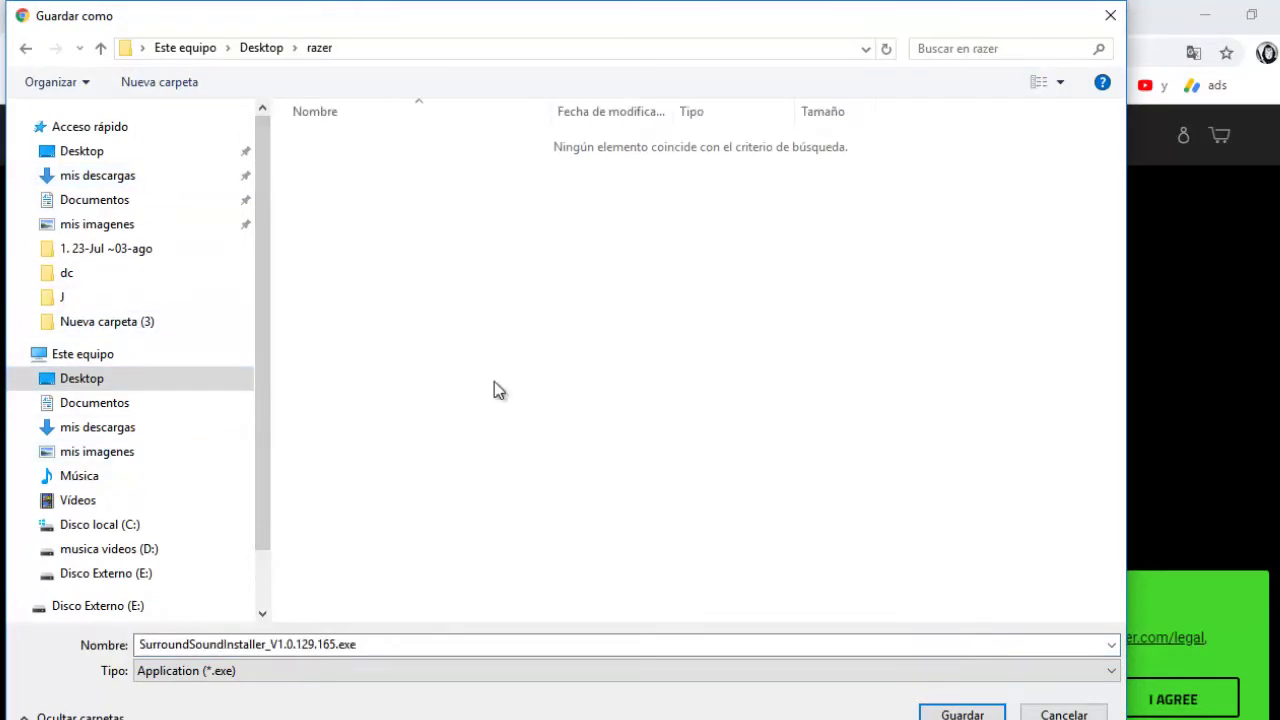
click(962, 714)
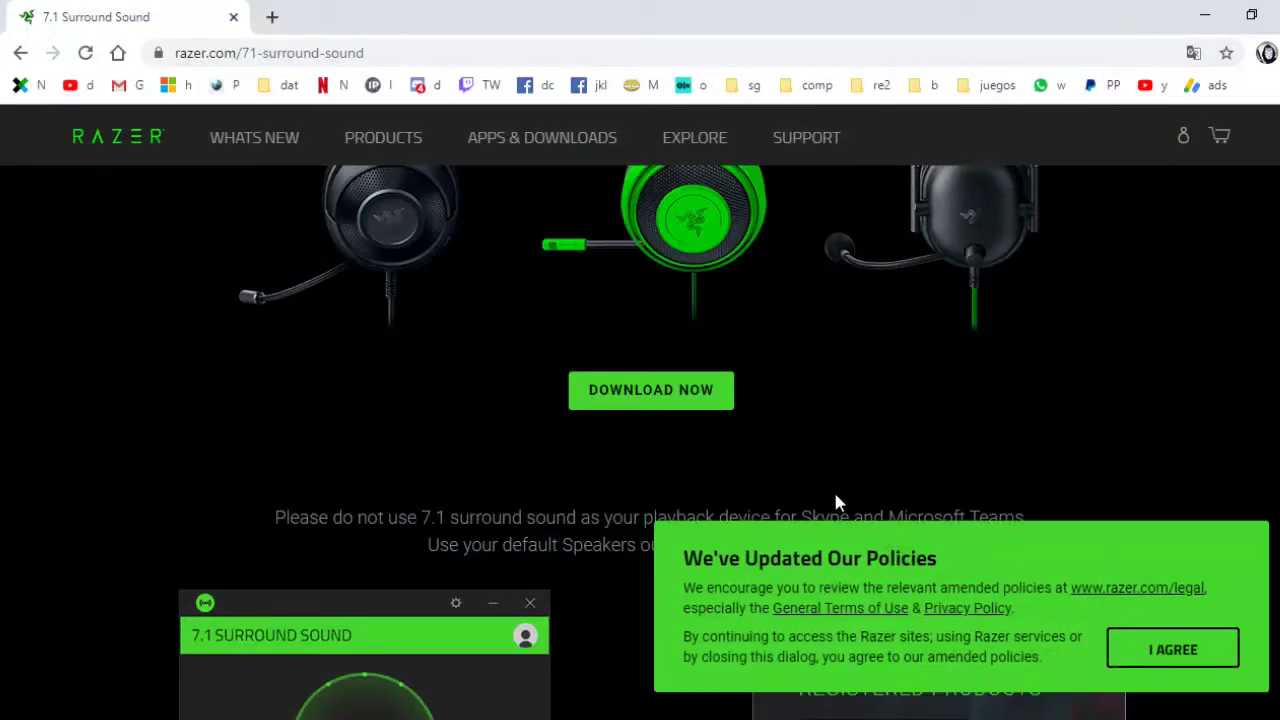
scroll(838, 503, down, 5)
click(298, 709)
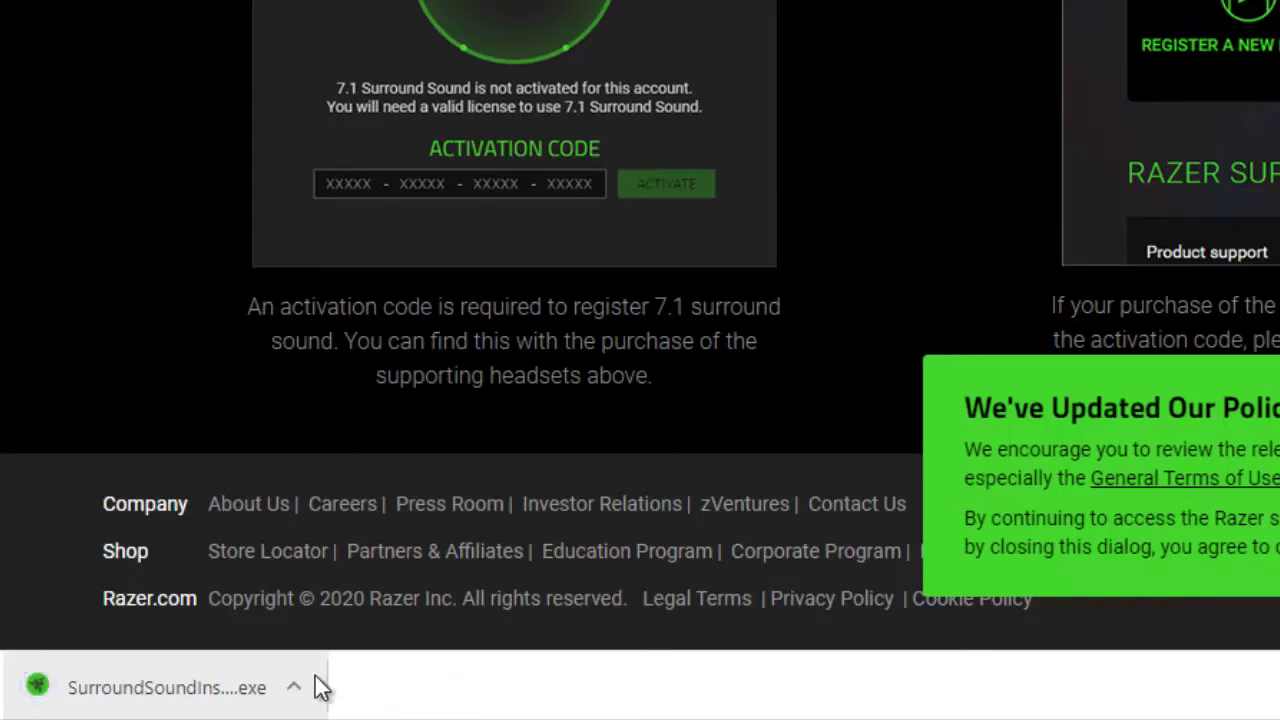
click(216, 700)
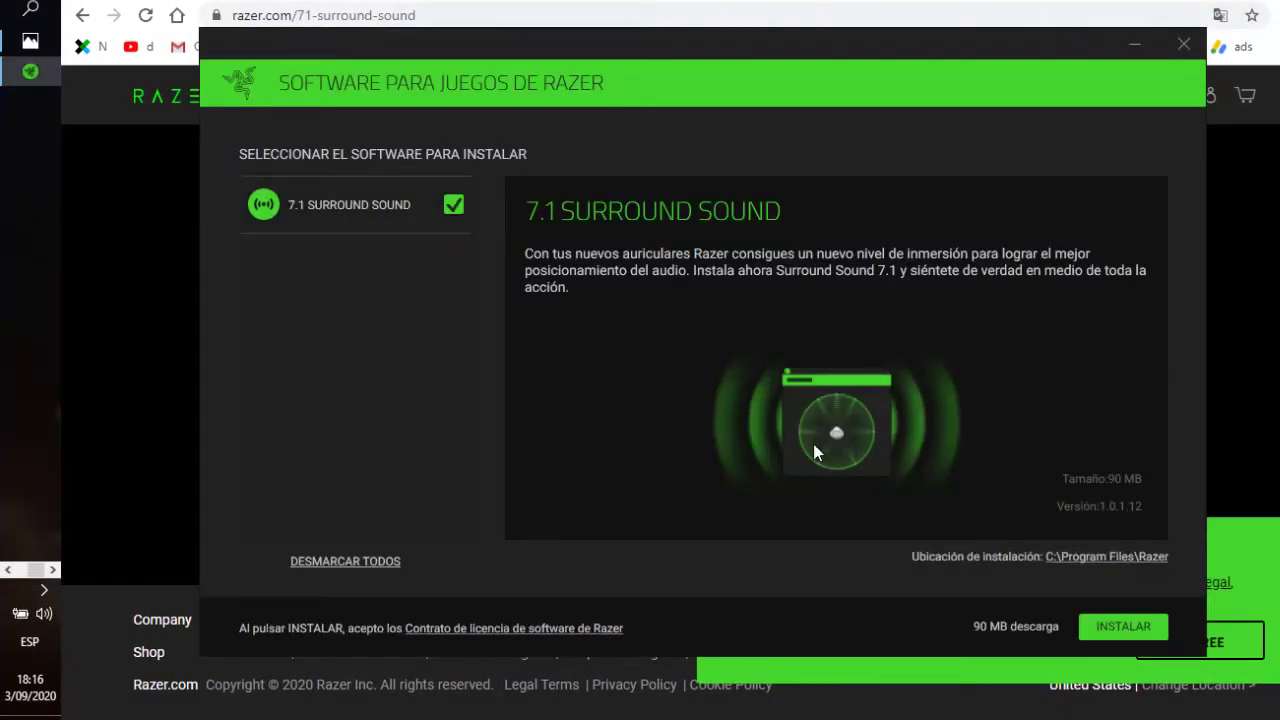
Install 7.1 Surround Sound with the INSTALAR button
click(1093, 625)
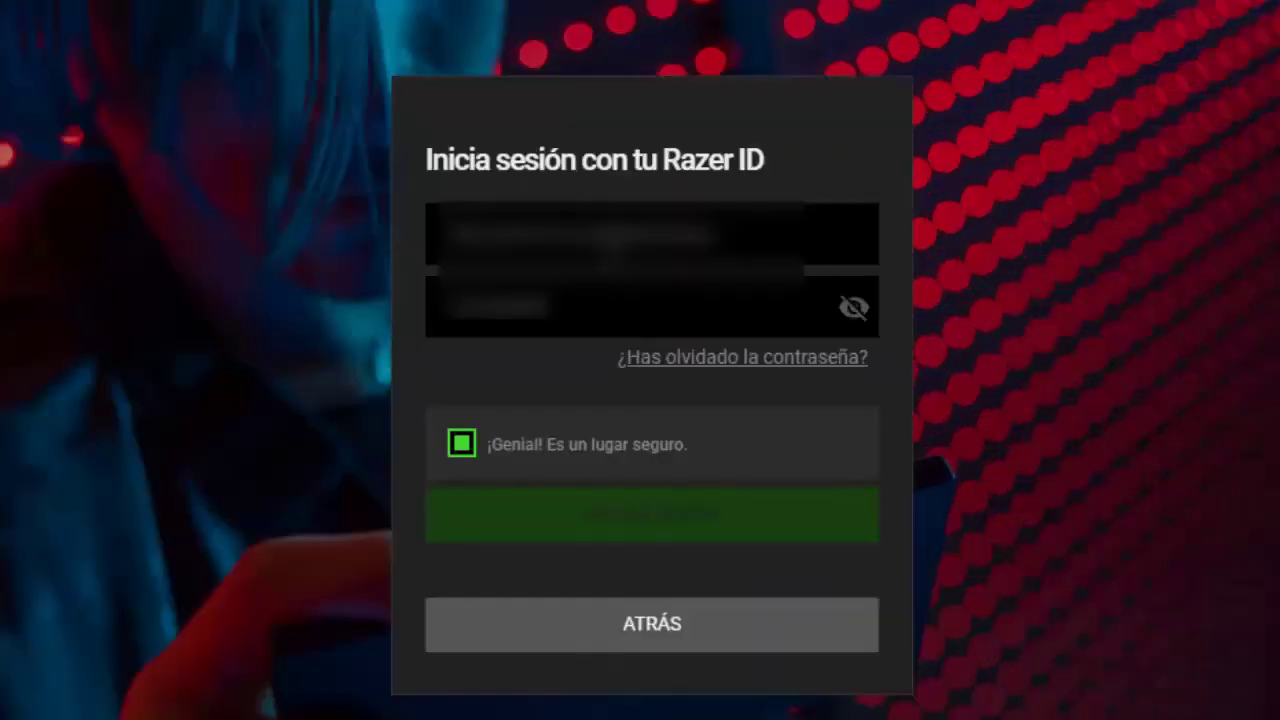
Enter the Razer ID account e-mail and password and sign in
key(Caps_Lock)
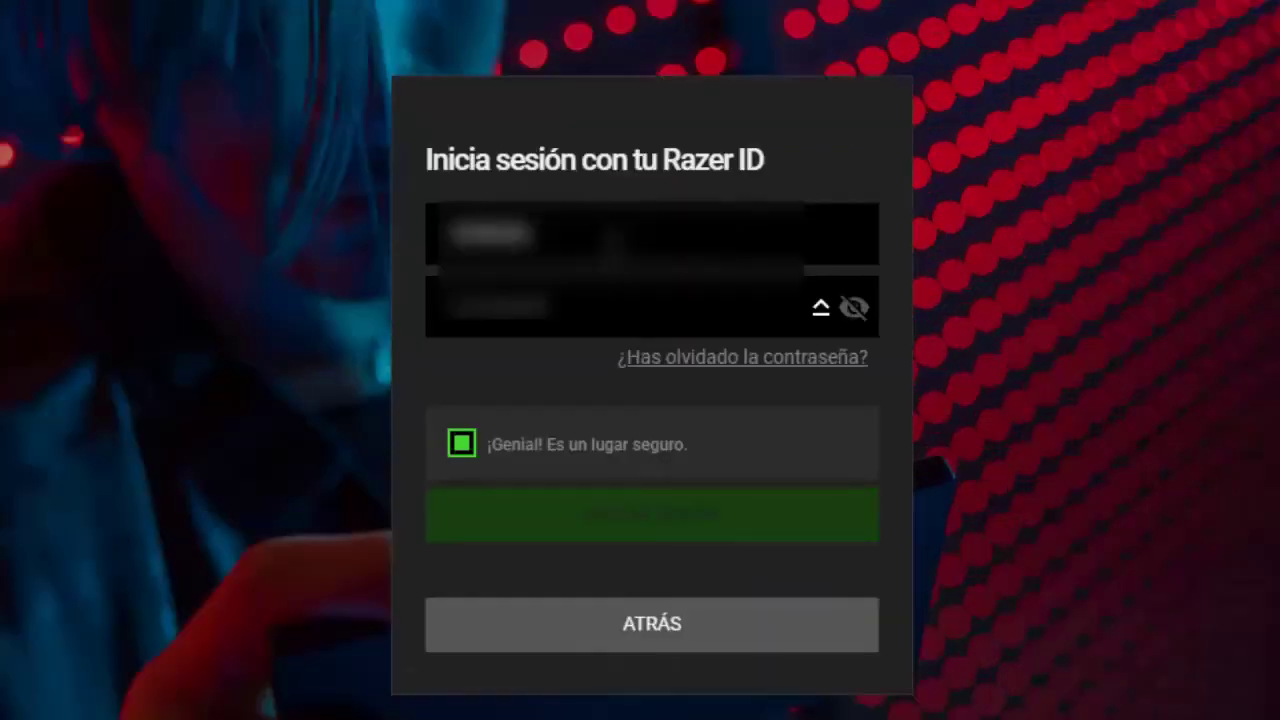
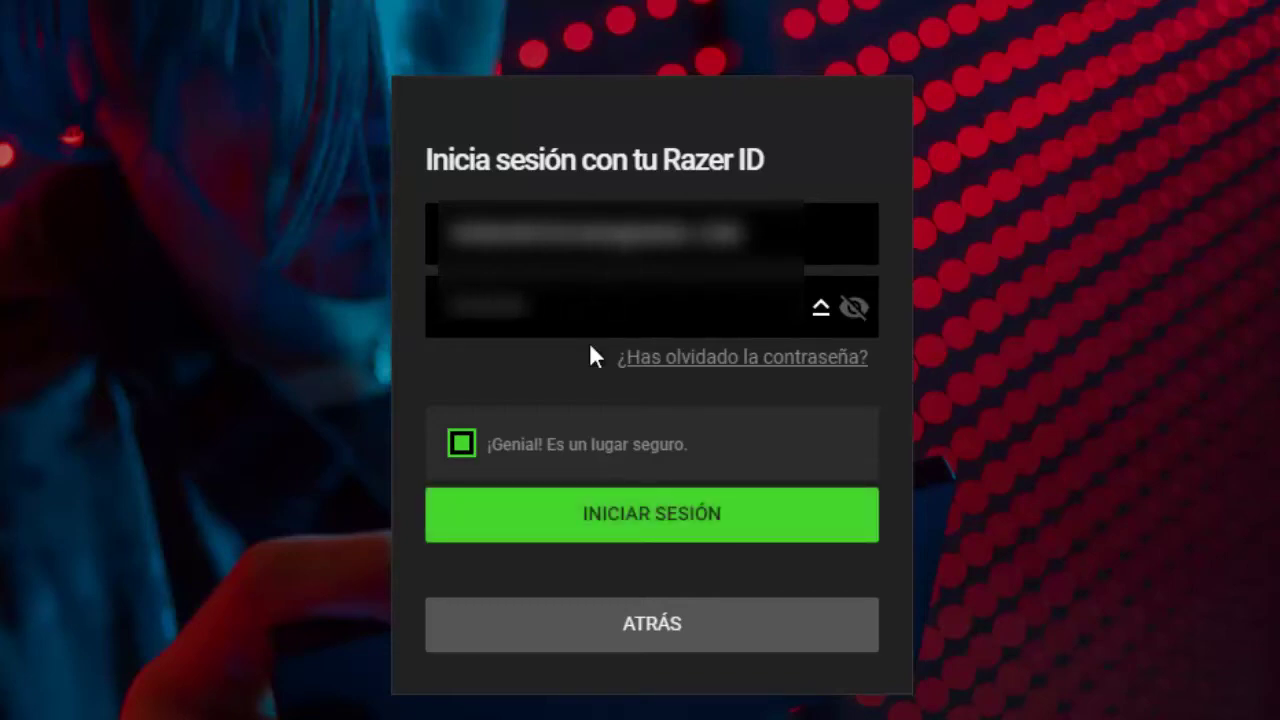
click(640, 516)
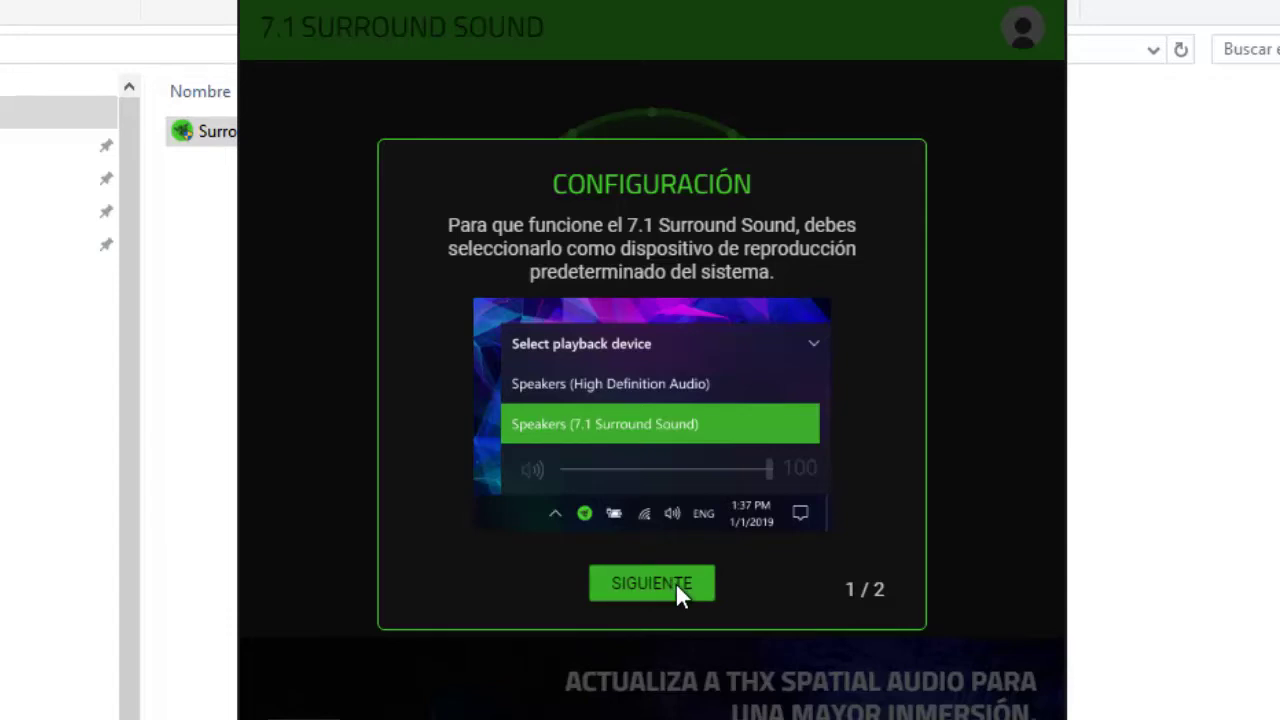
Advance the Configuración guide to step 2 and open the DISPOSITIVO DE SALIDA list
click(677, 586)
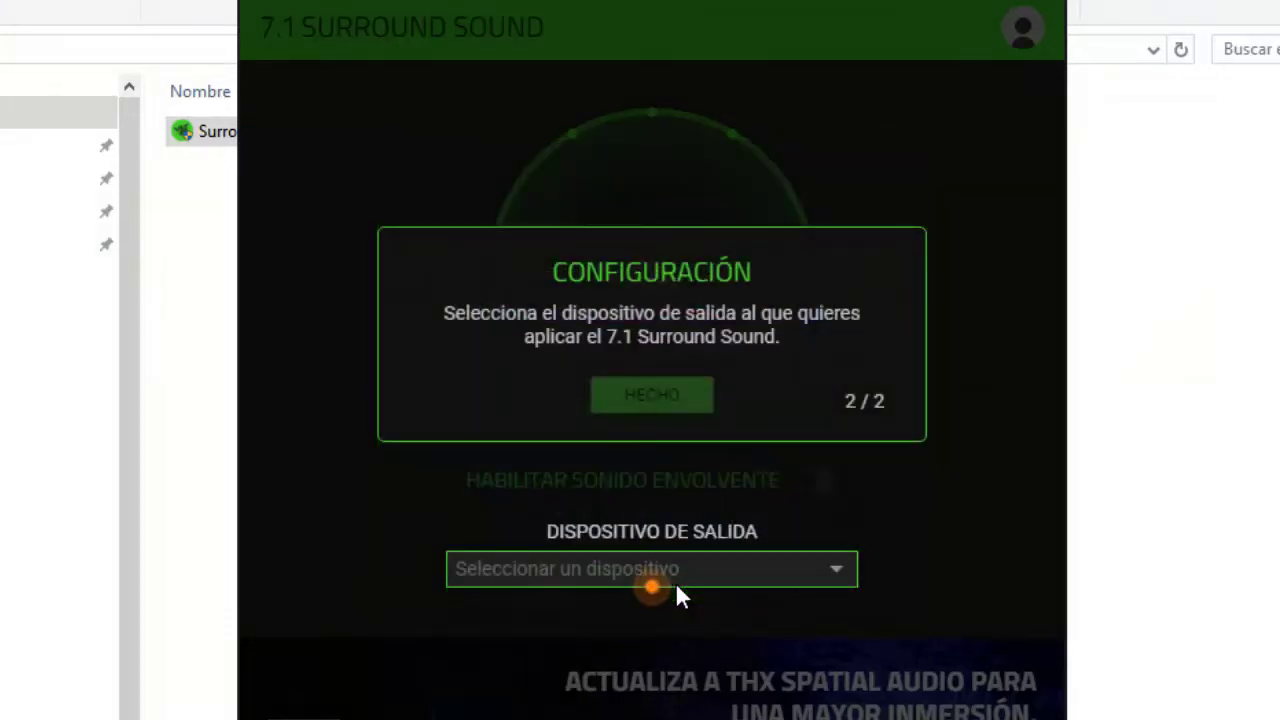
click(733, 569)
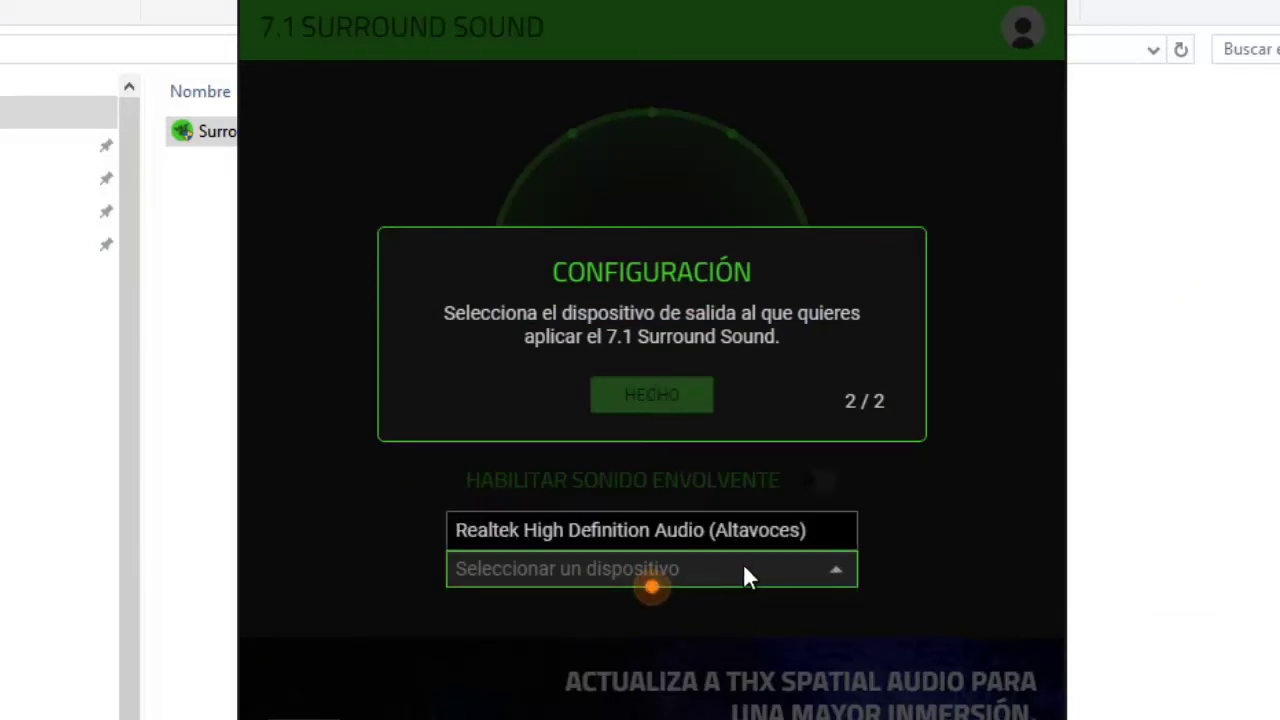
click(746, 564)
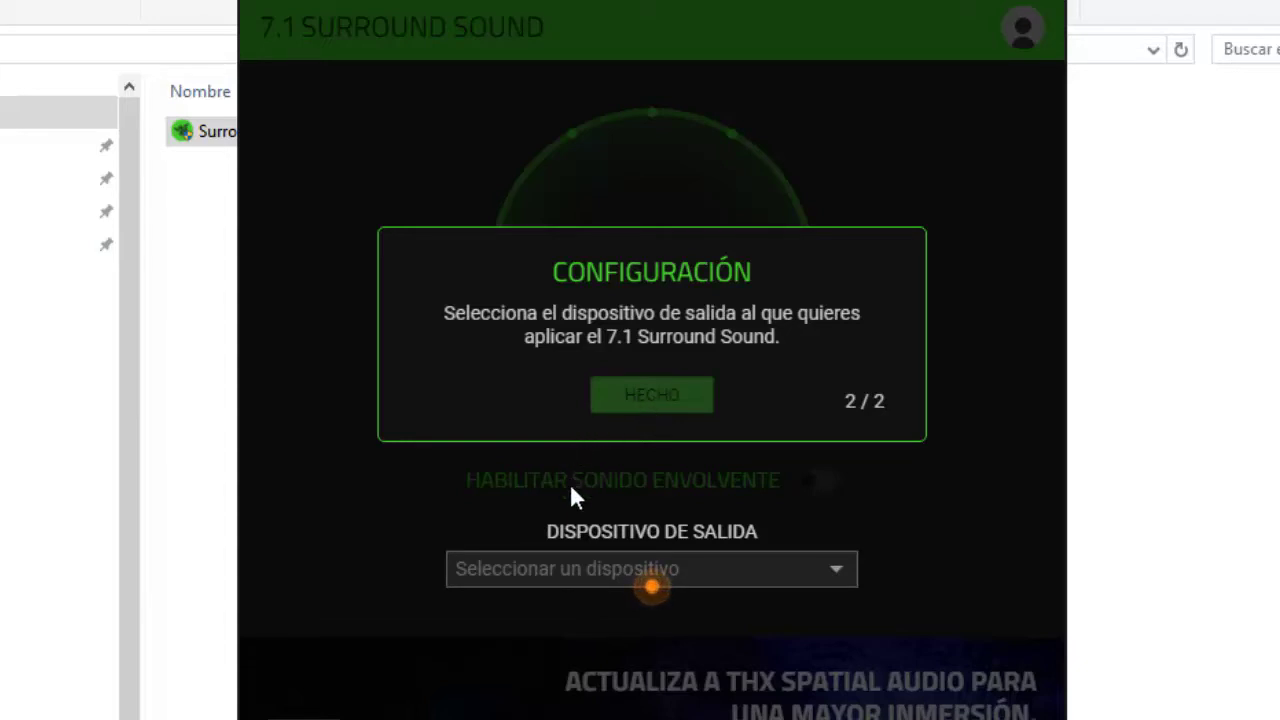
click(681, 569)
click(680, 568)
click(680, 568)
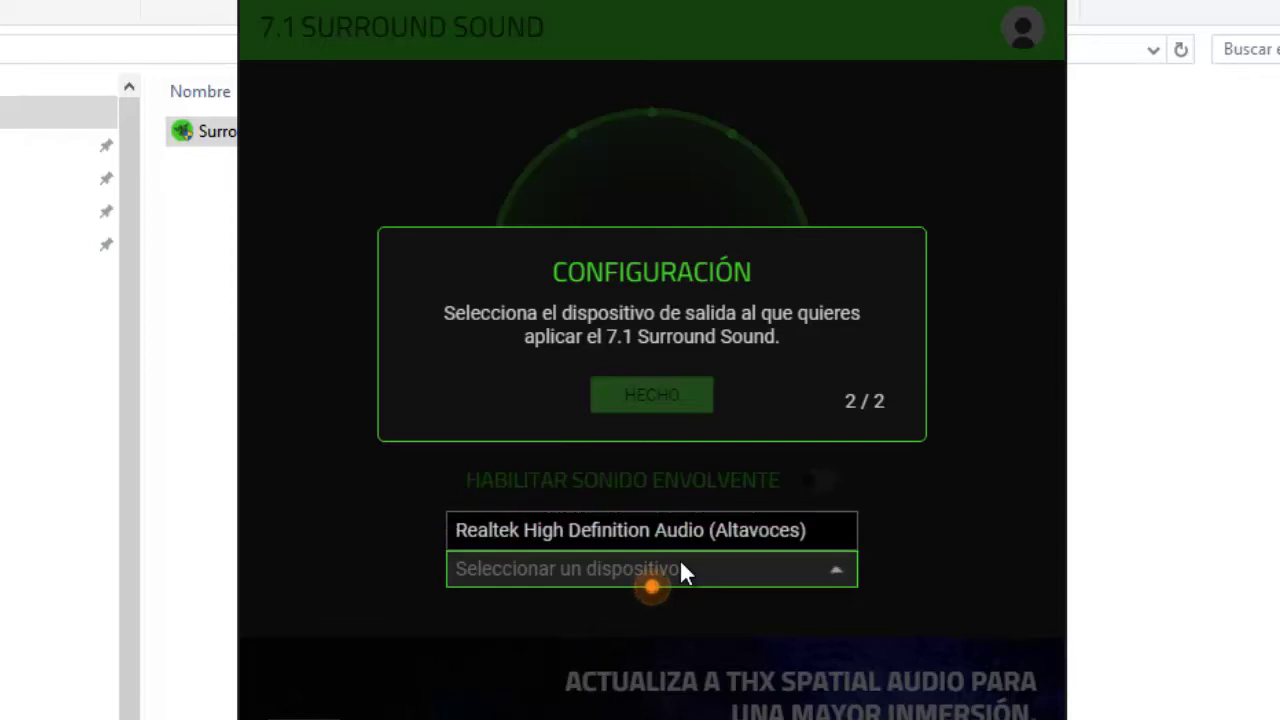
click(680, 568)
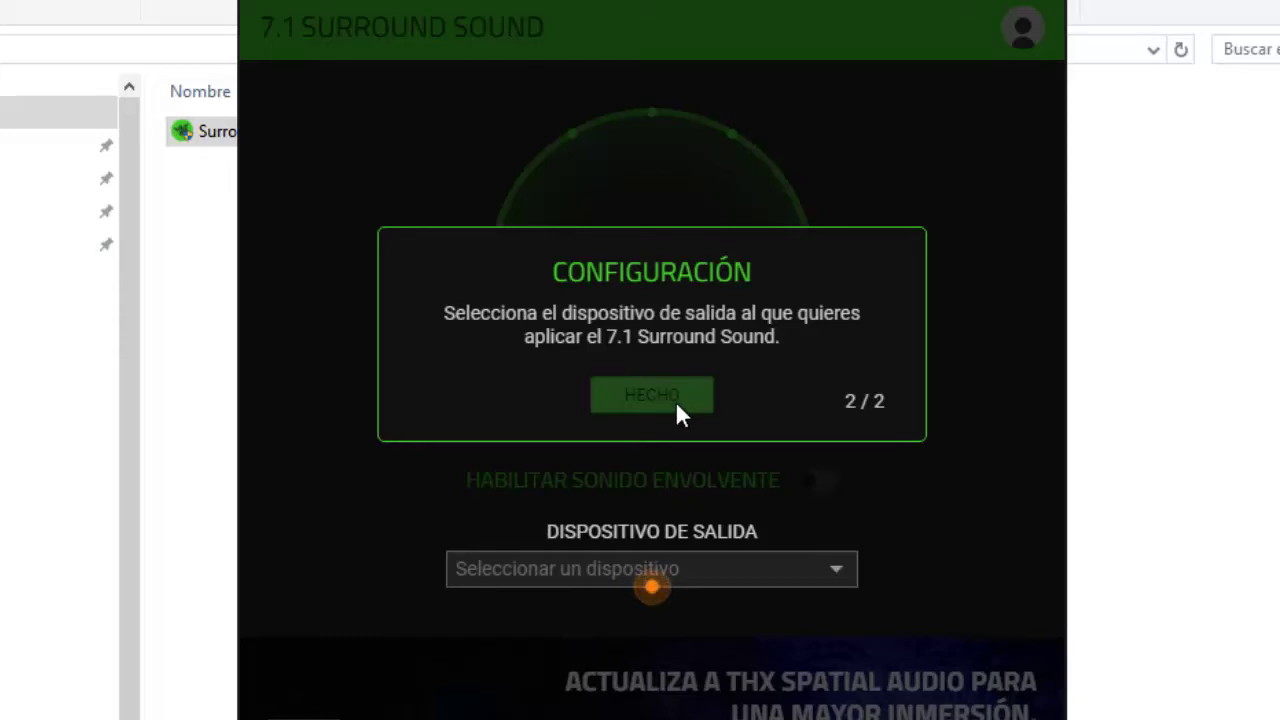
click(815, 570)
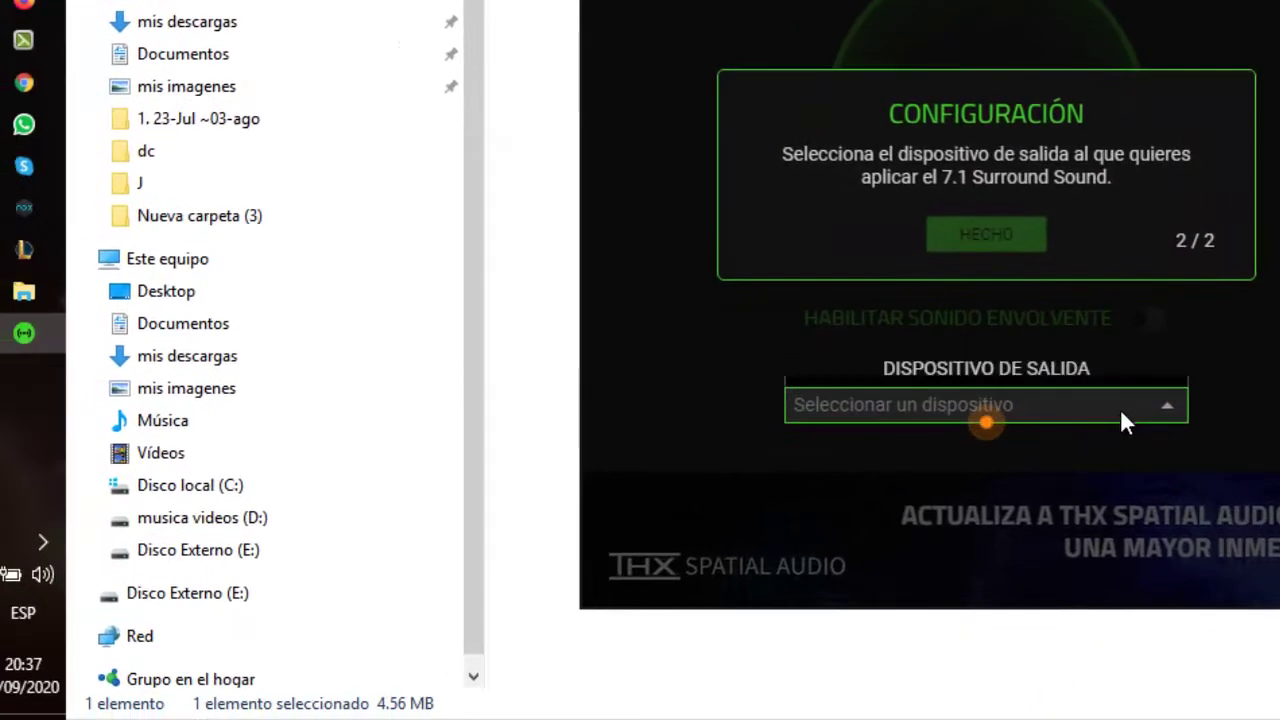
Close the device list and open Windows Sound settings at the Reproducción tab
click(843, 544)
right_click(40, 573)
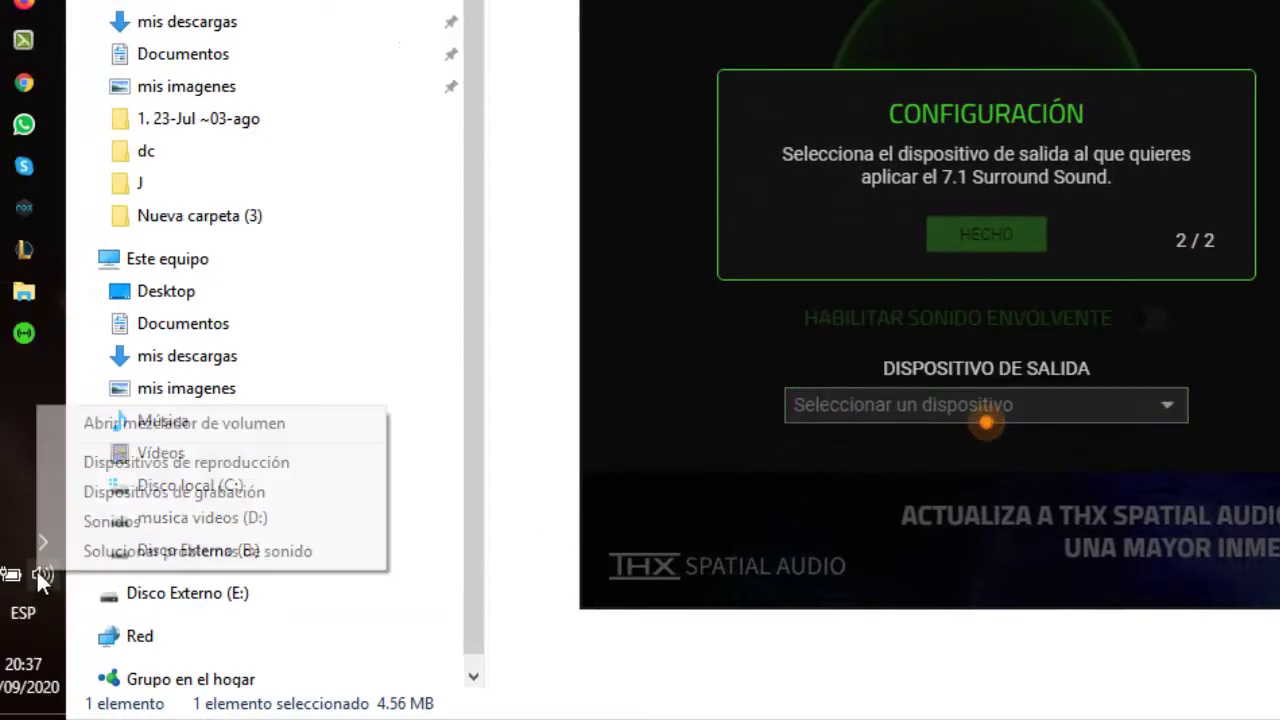
click(92, 528)
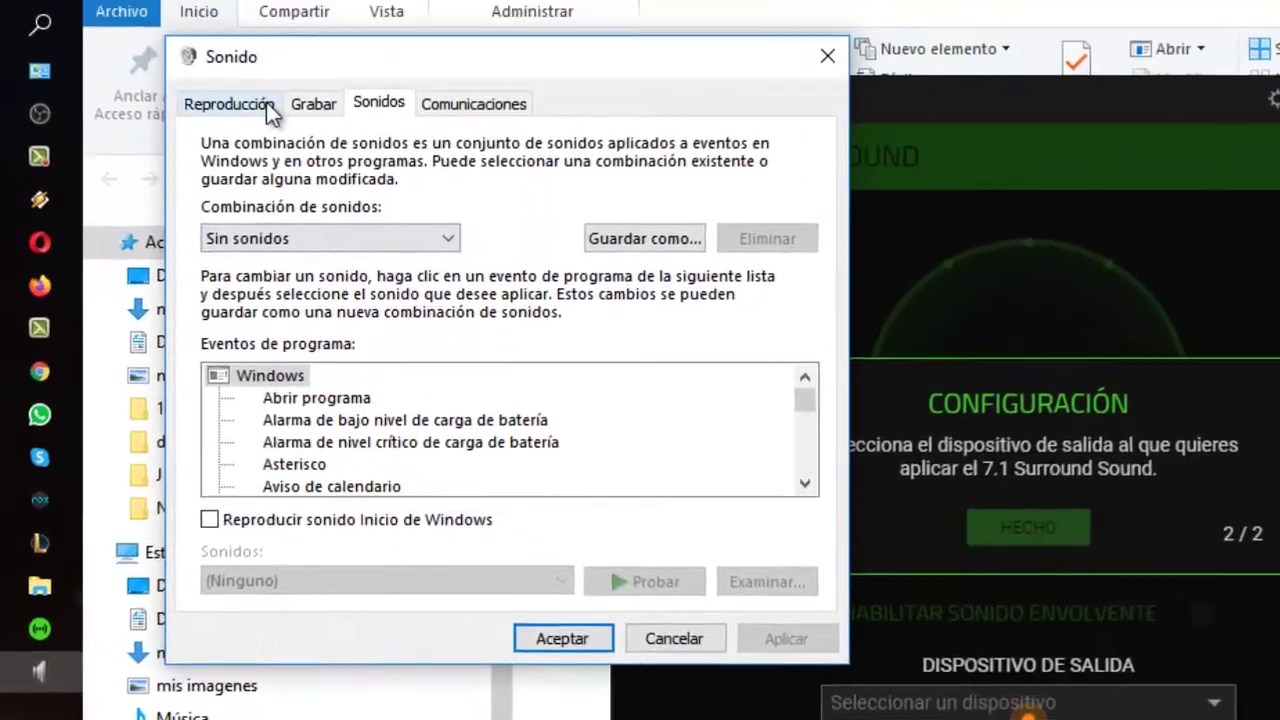
click(266, 102)
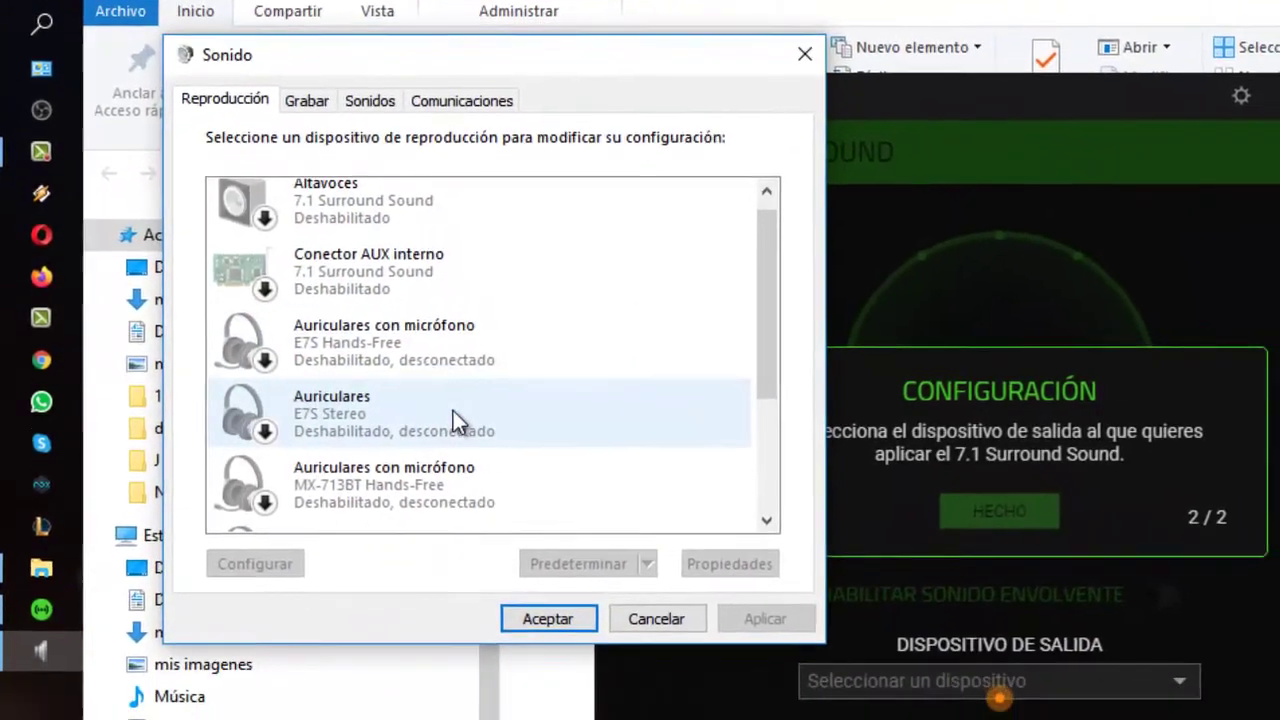
Enable the Razer Kraken X USB Altavoces and confirm with Aceptar
scroll(455, 425, down, 2)
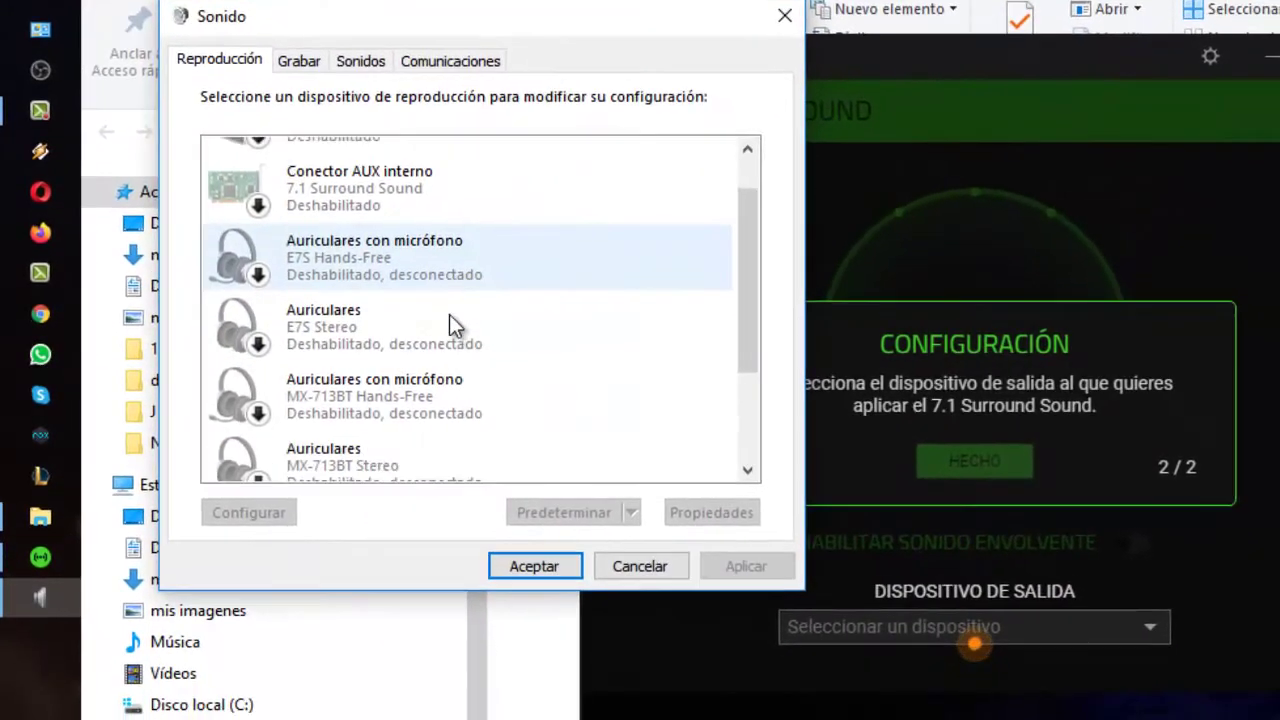
scroll(434, 311, down, 2)
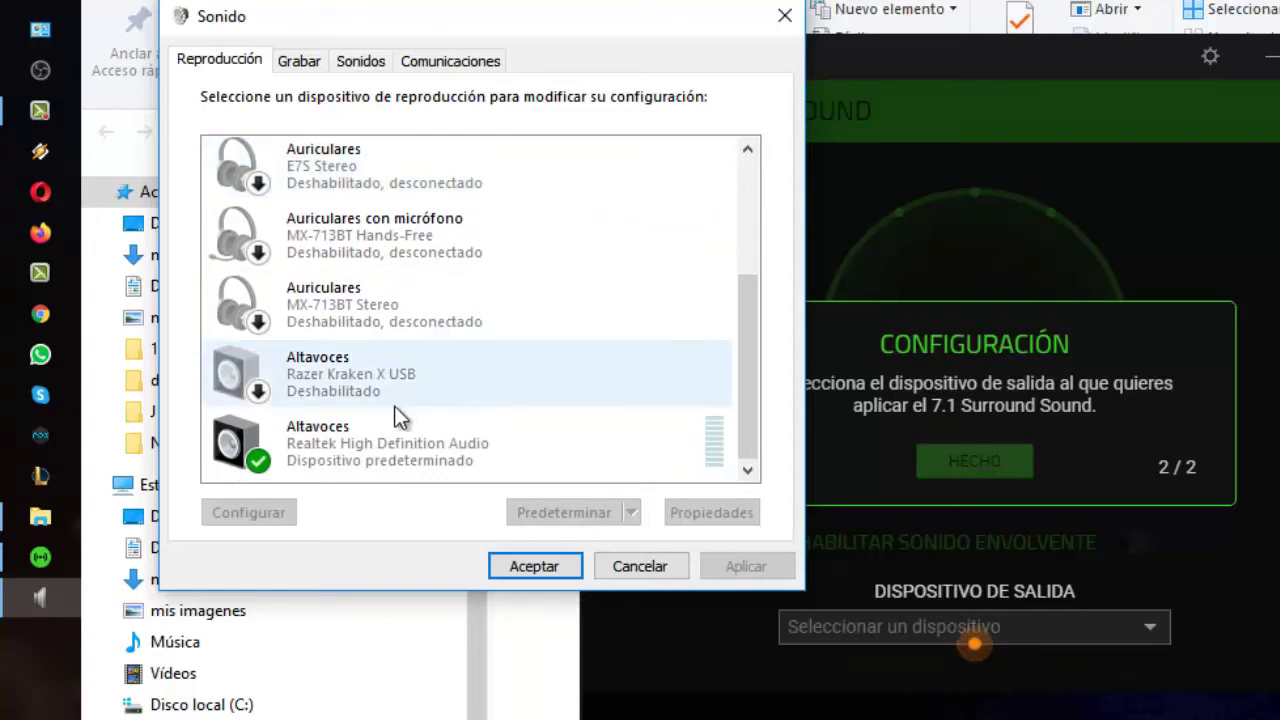
click(343, 362)
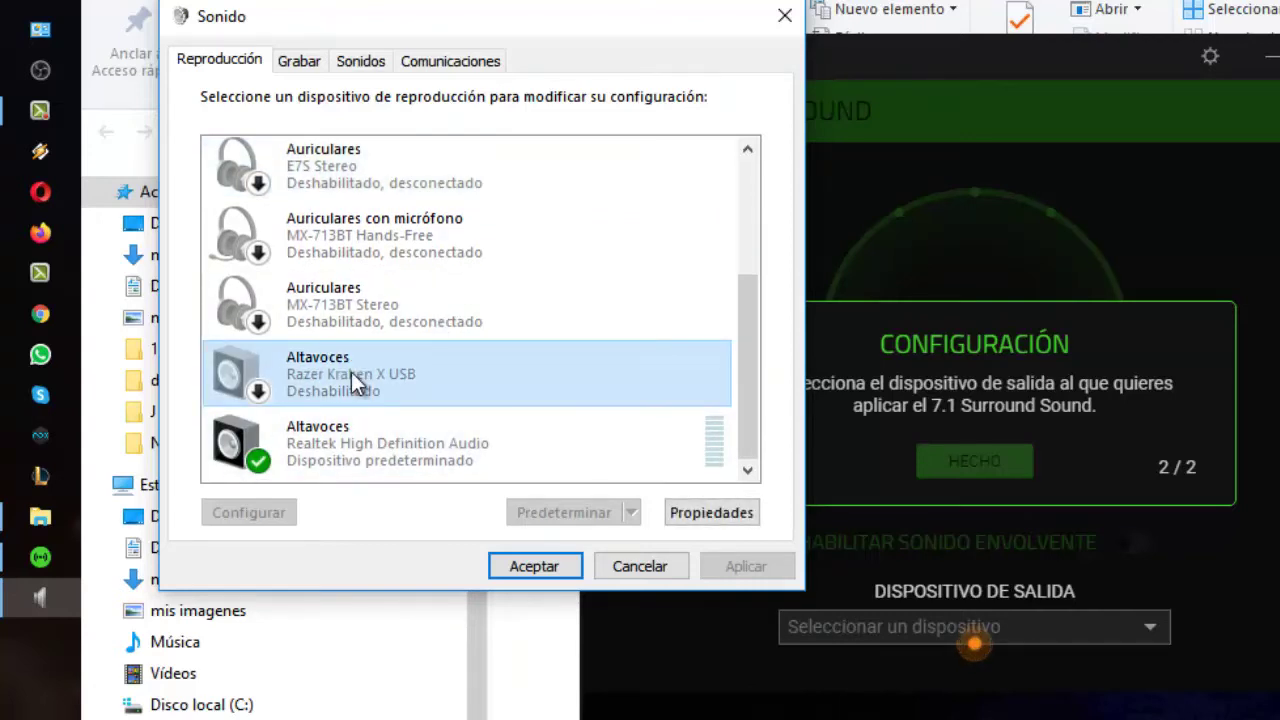
right_click(351, 372)
click(404, 414)
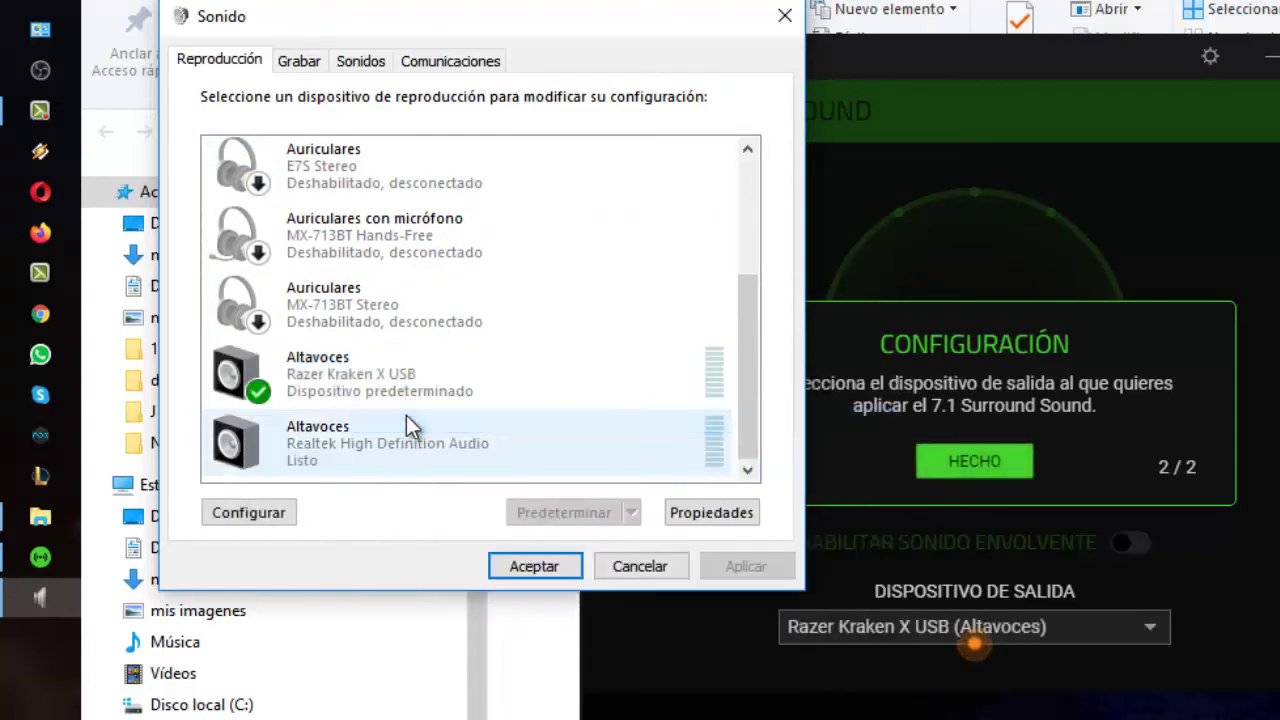
click(345, 379)
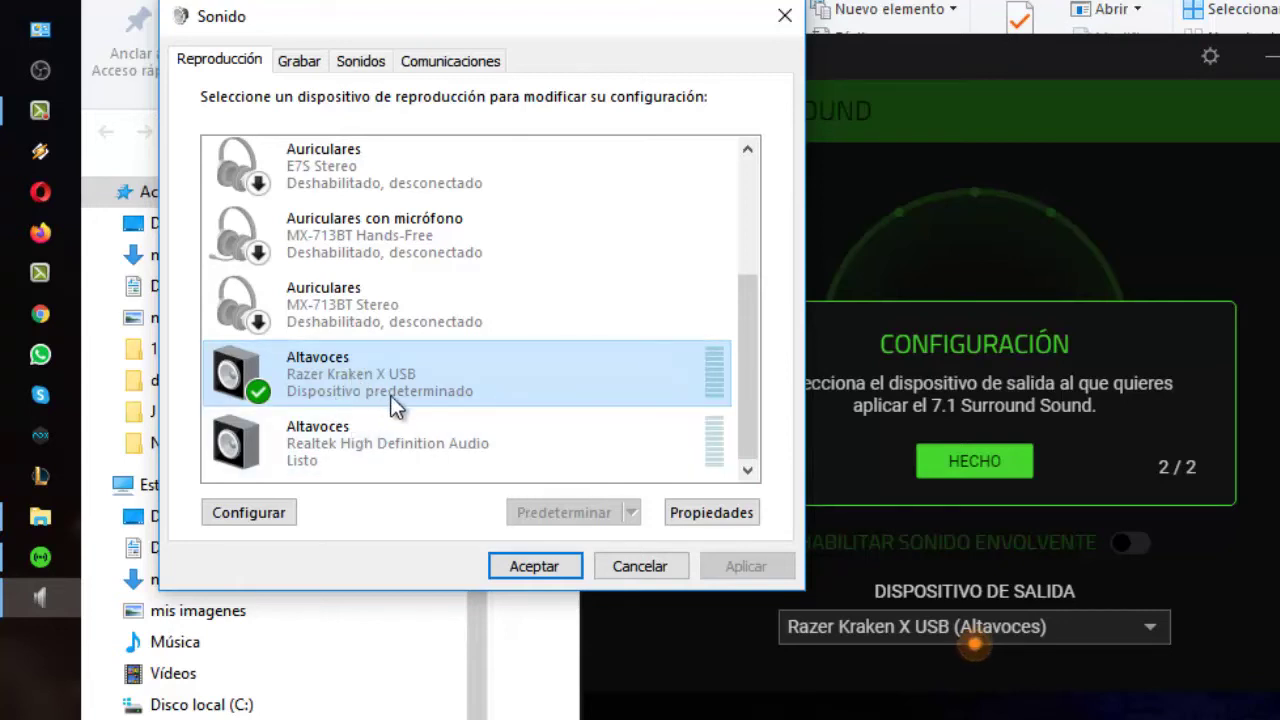
click(530, 563)
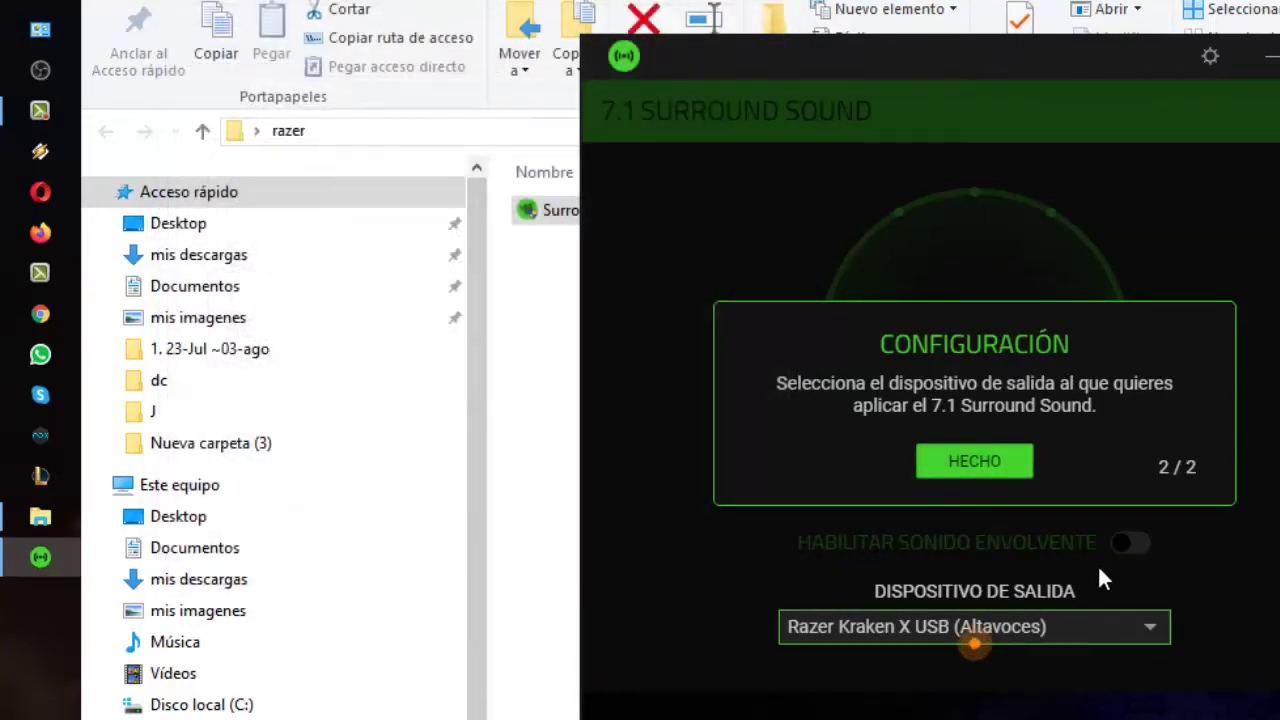
Finish setup with HECHO and check the orange warning about the default playback device
click(1004, 467)
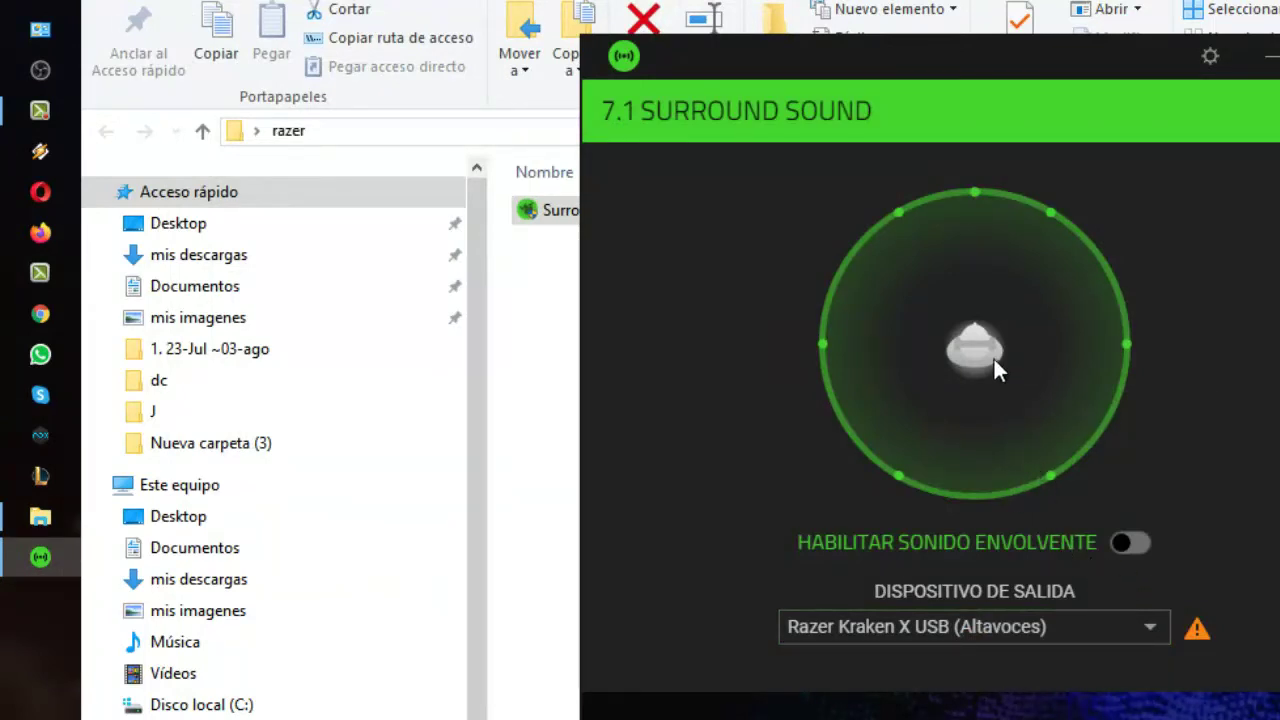
mouse_move(1199, 638)
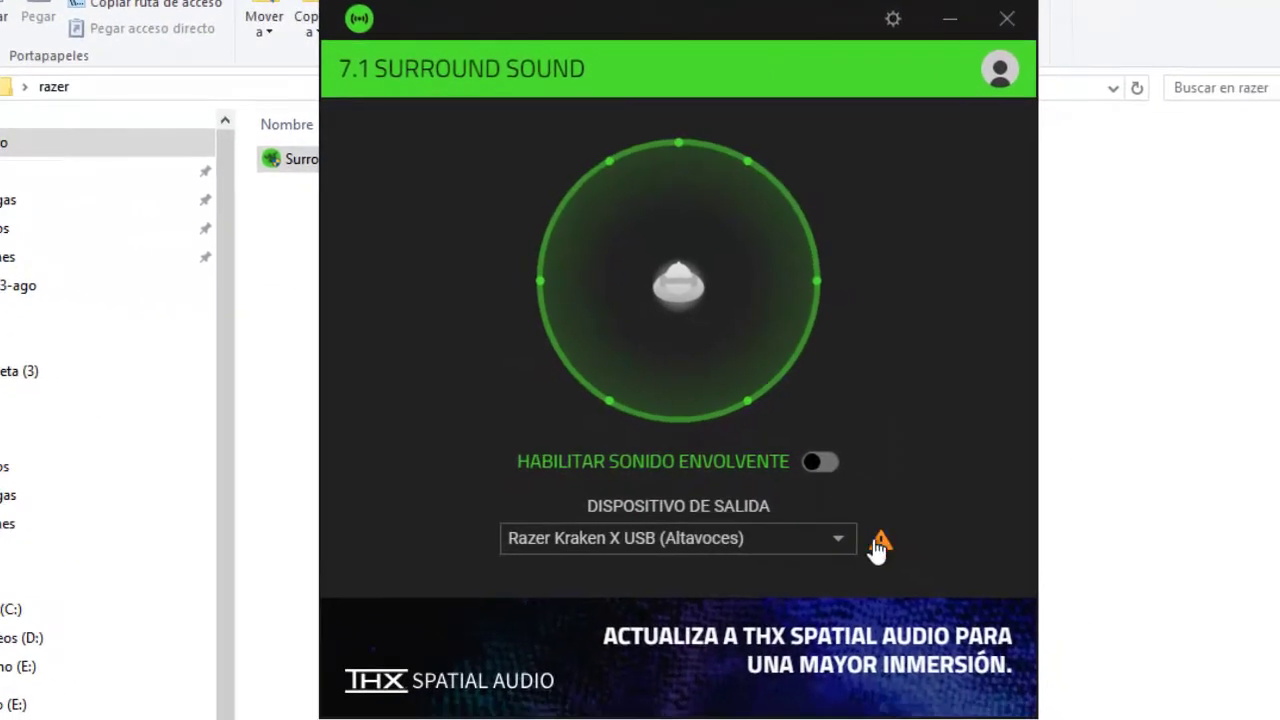
mouse_move(875, 557)
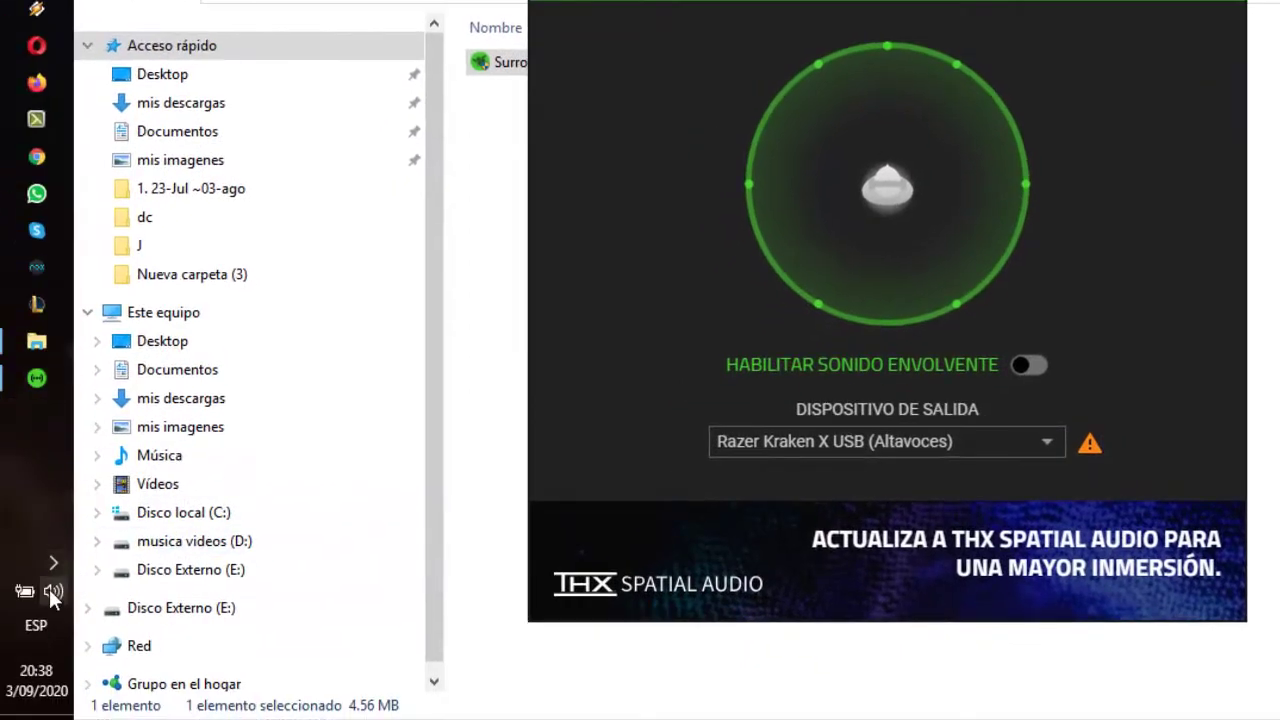
Open Windows Sound settings and enable the disabled 7.1 Surround Sound speakers
right_click(50, 590)
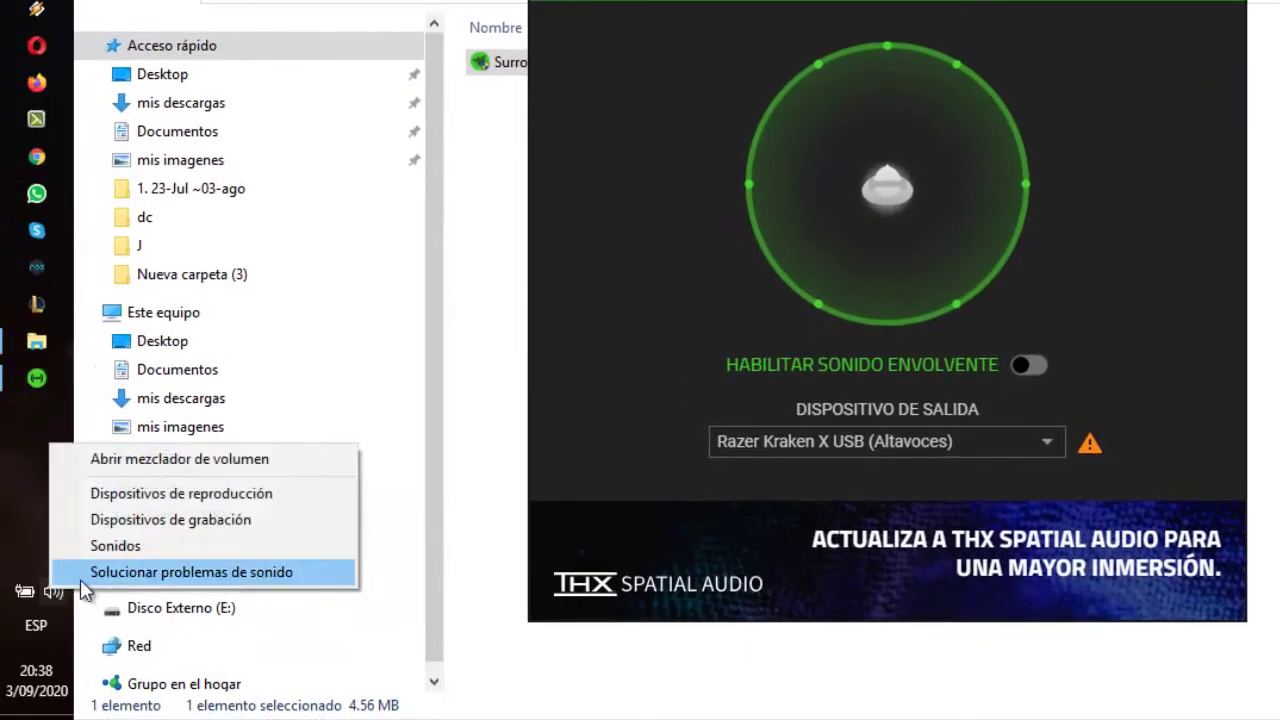
click(90, 548)
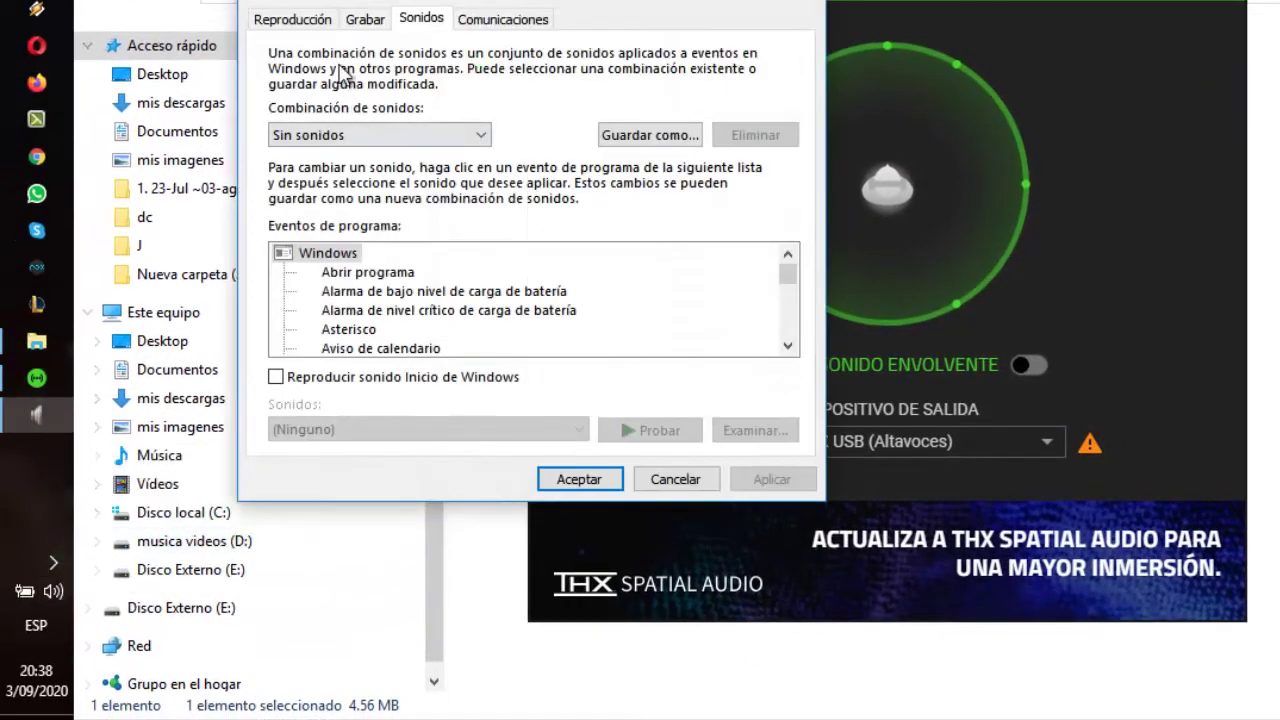
click(292, 19)
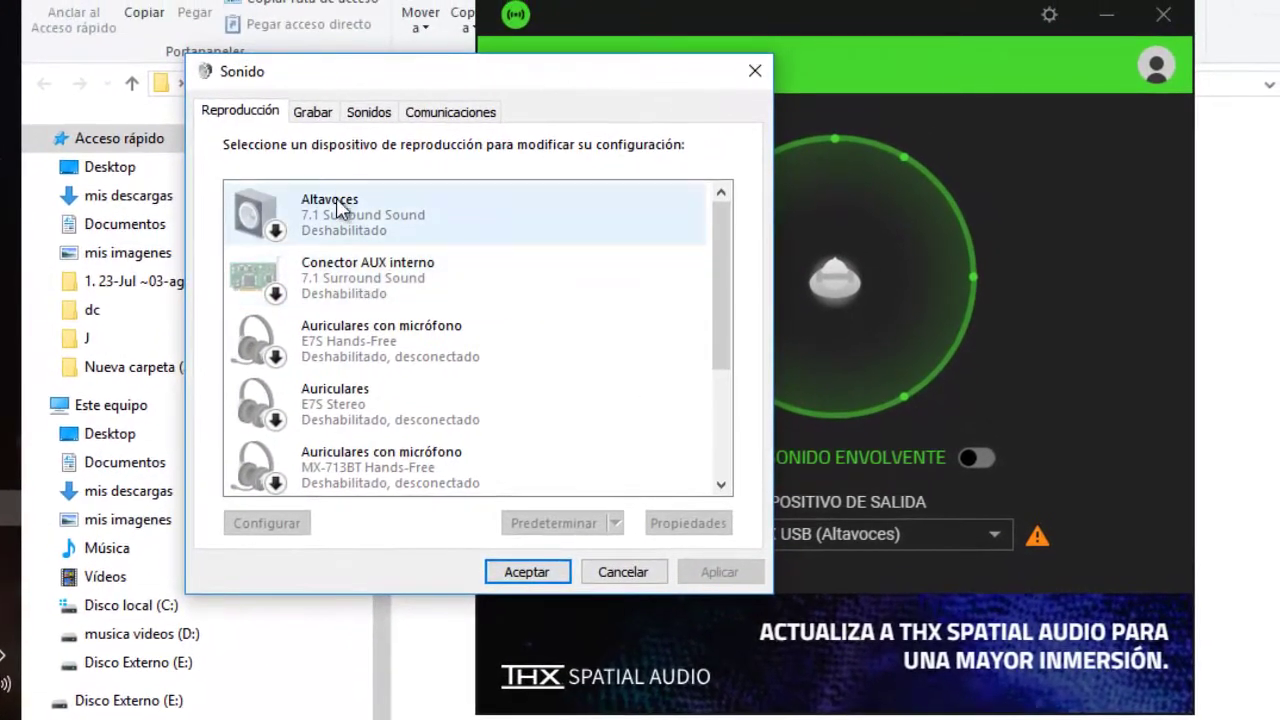
click(403, 120)
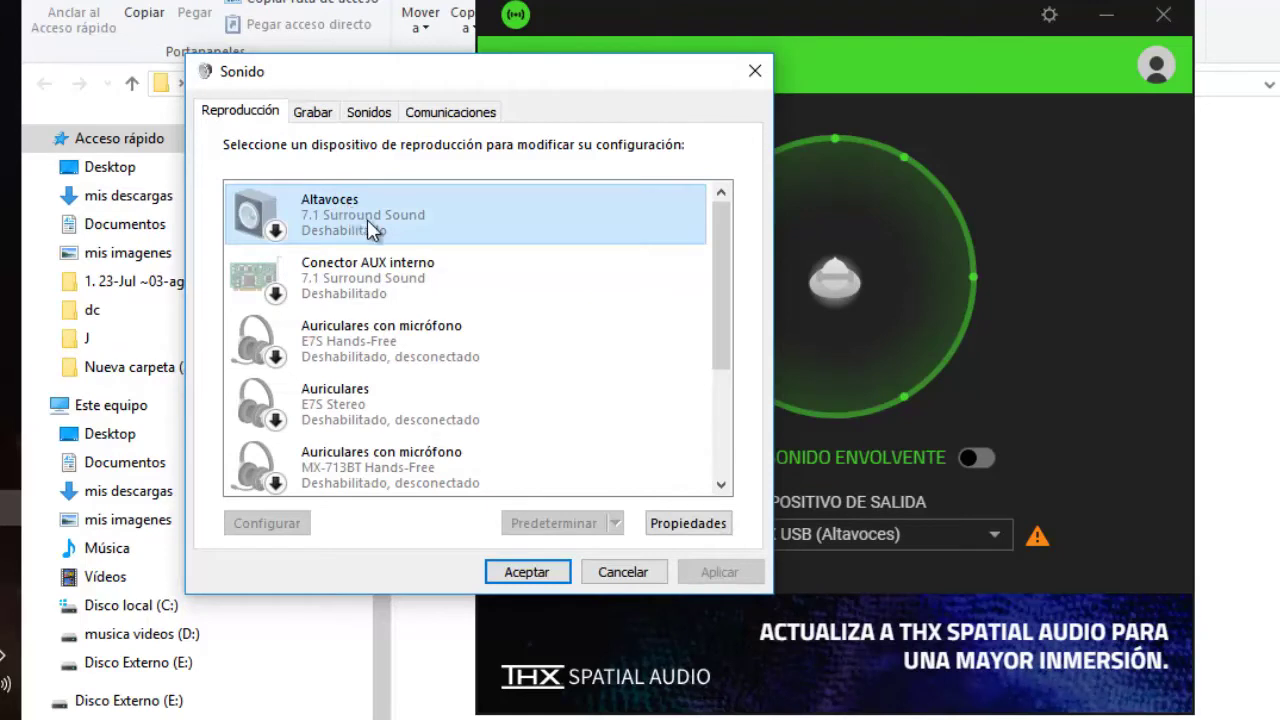
right_click(380, 214)
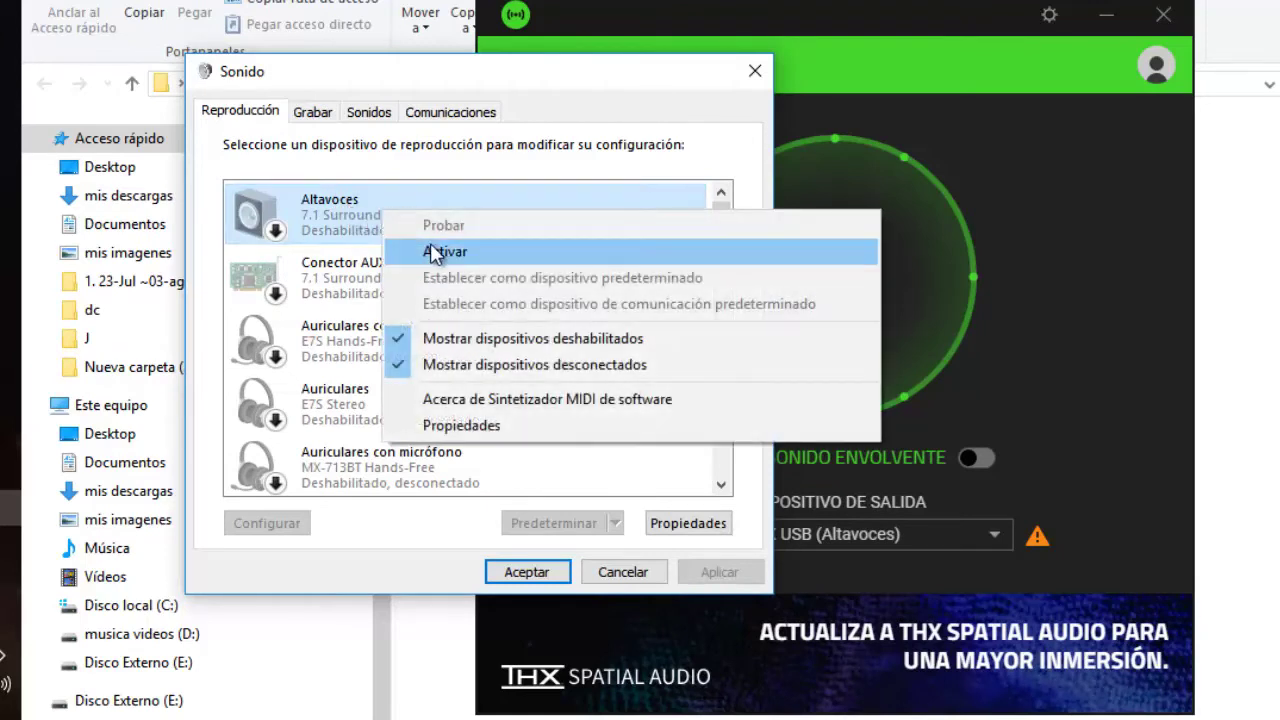
click(433, 252)
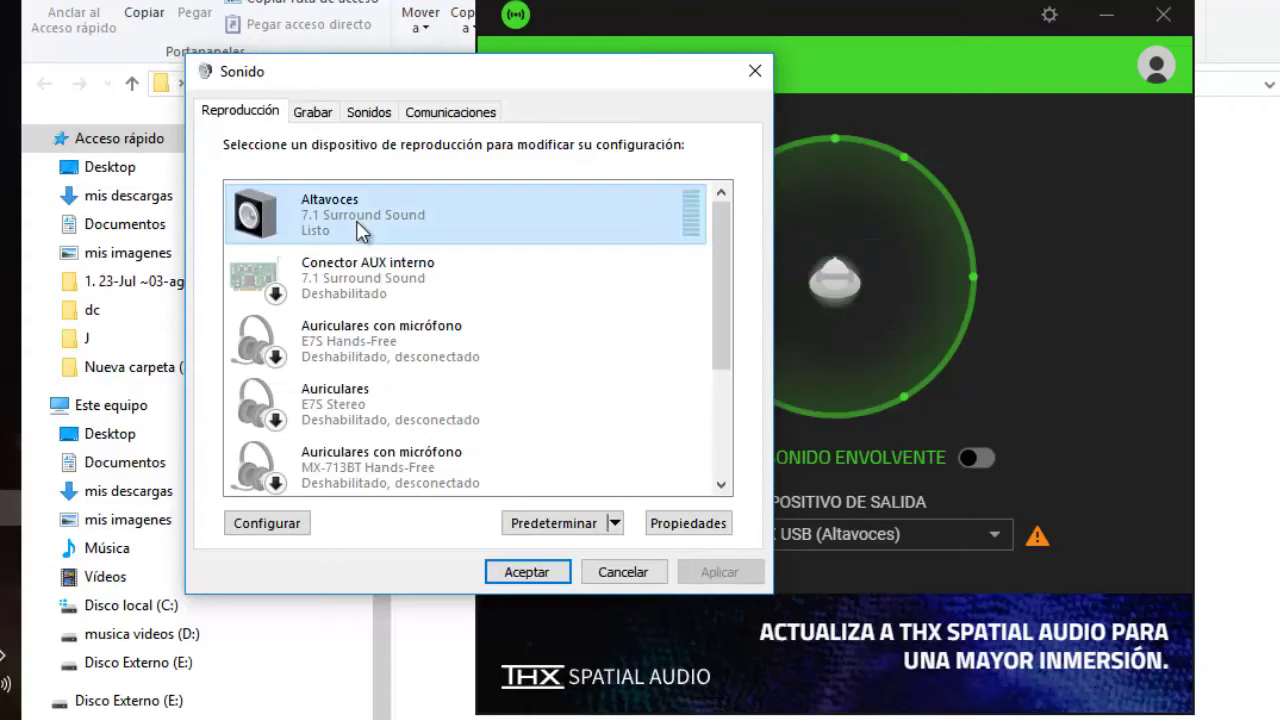
Set 7.1 Surround Sound as the default playback device
scroll(362, 230, down, 2)
scroll(362, 230, up, 2)
right_click(362, 230)
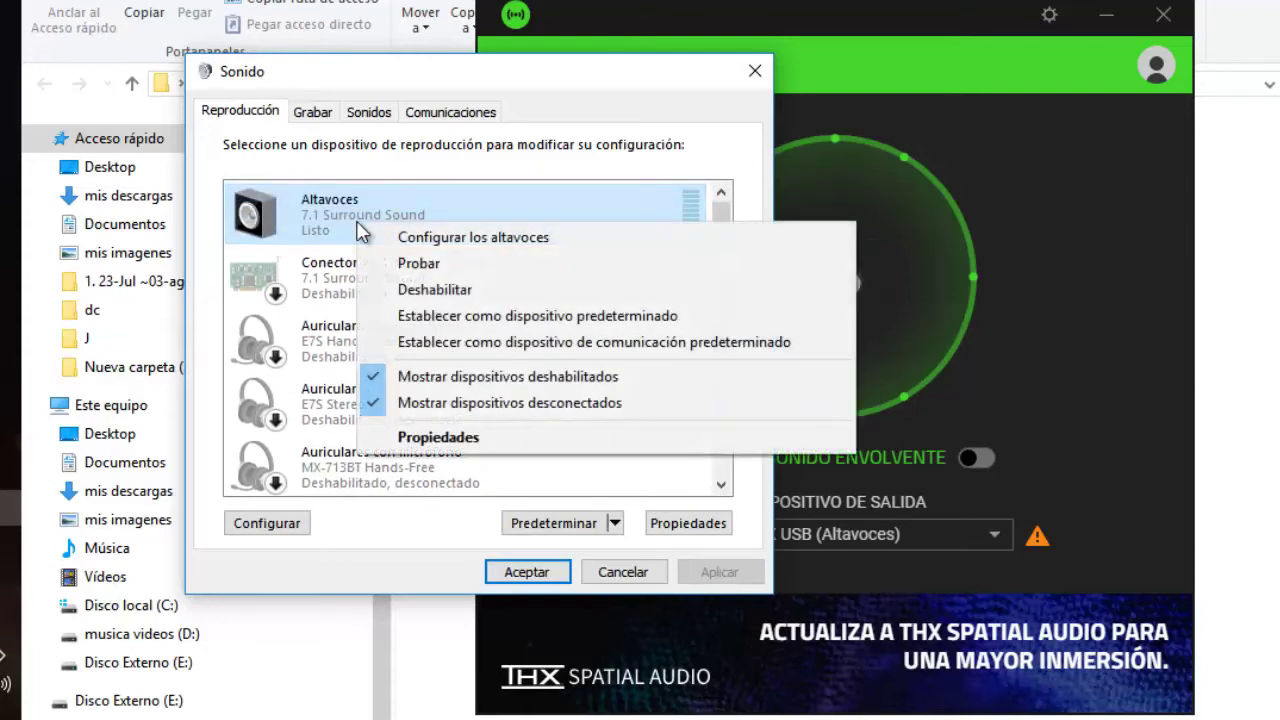
click(448, 324)
Hide disconnected and disabled devices from the playback list
scroll(353, 280, down, 1)
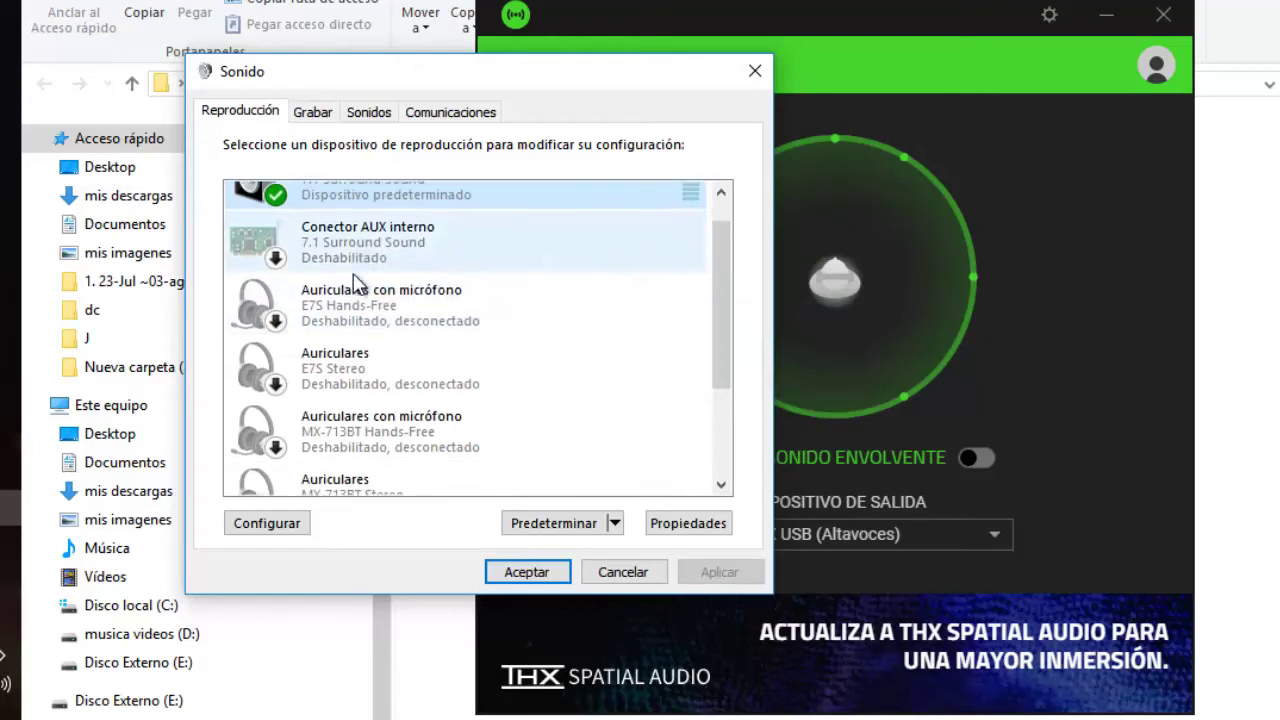
scroll(353, 280, down, 2)
scroll(353, 280, up, 3)
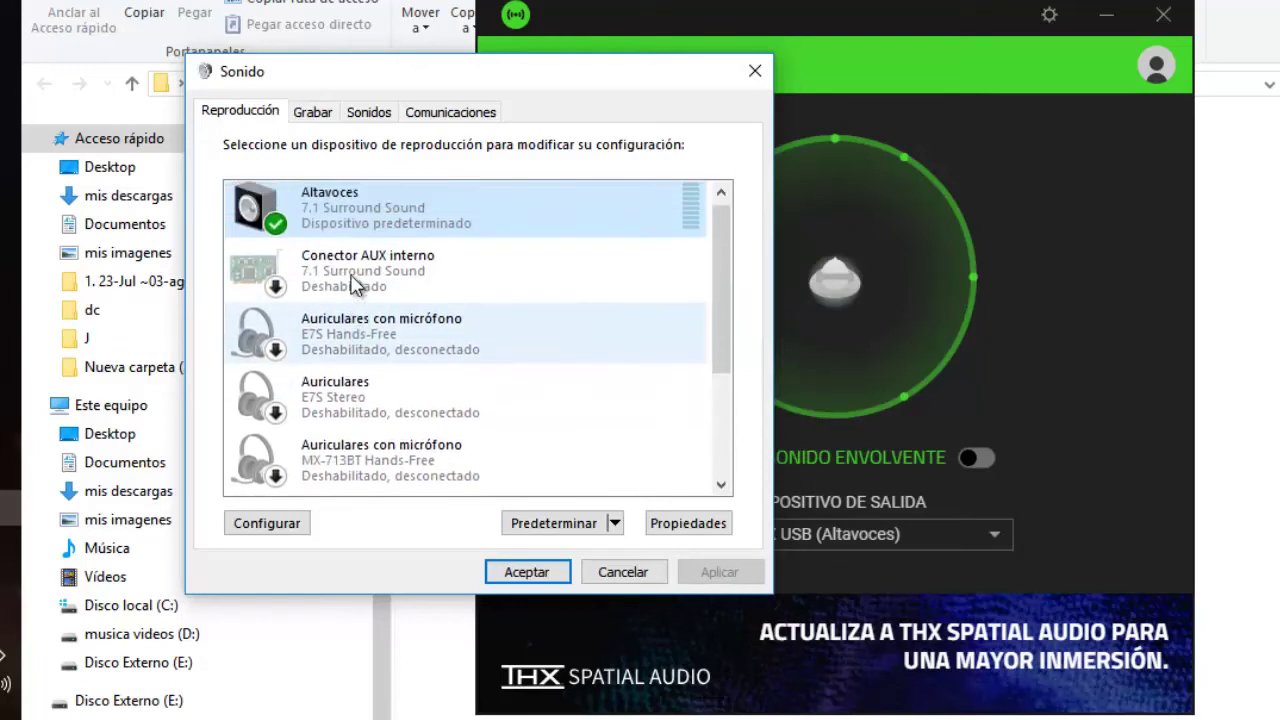
right_click(566, 270)
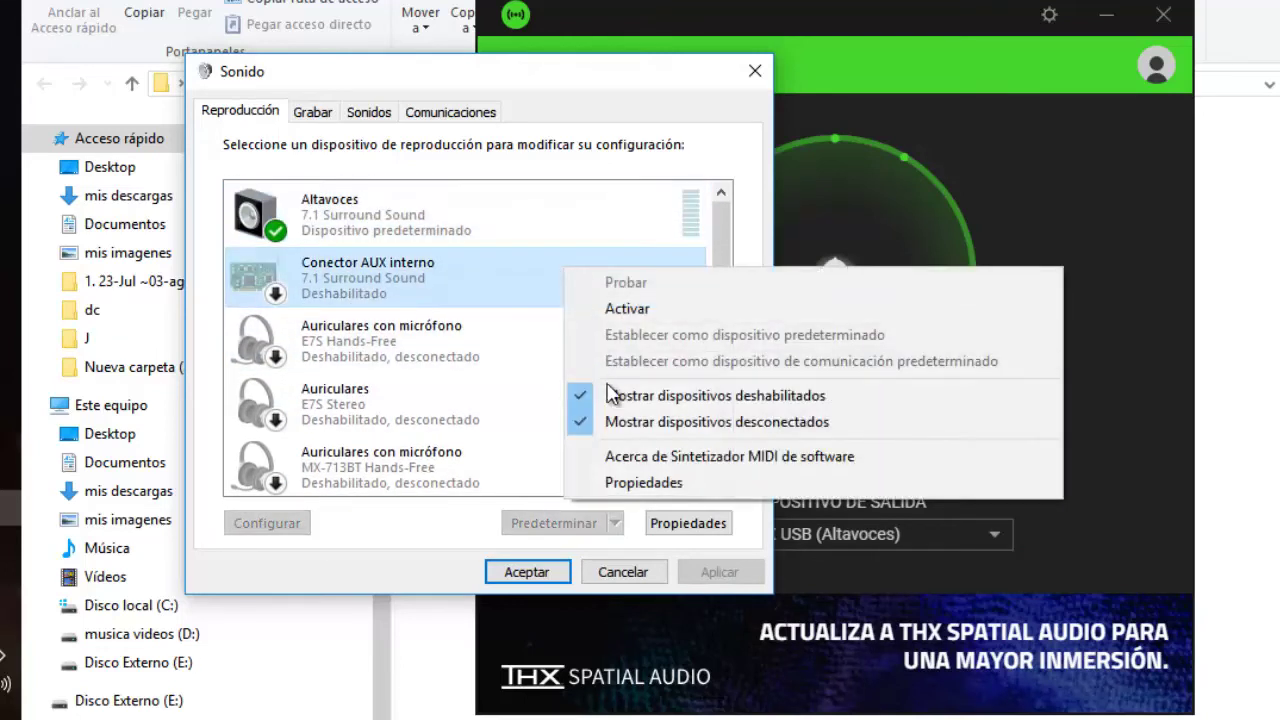
click(630, 422)
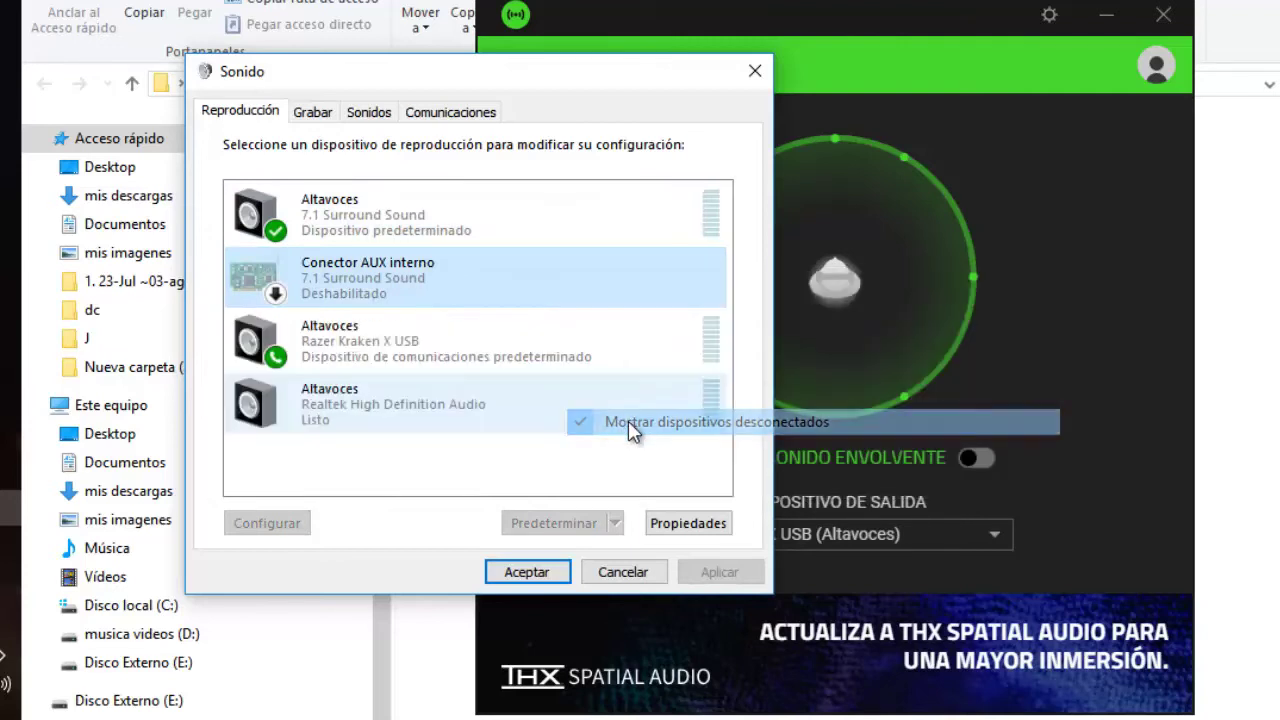
right_click(522, 468)
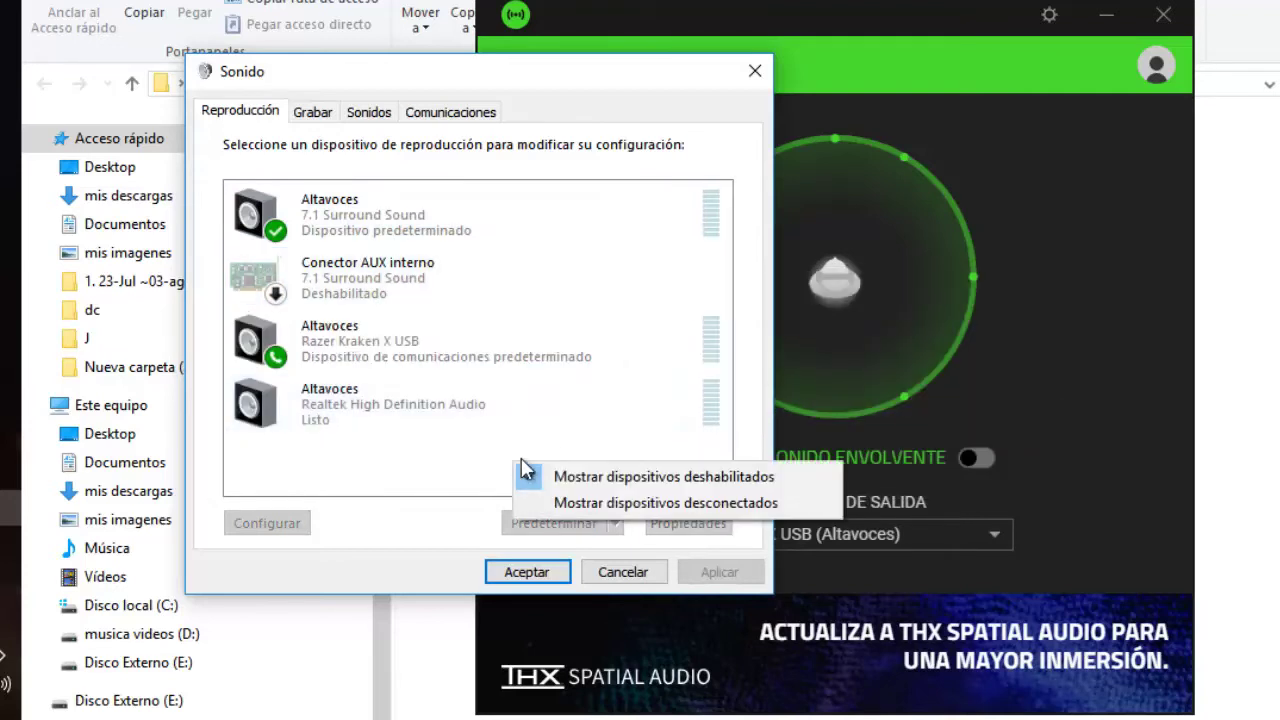
click(586, 480)
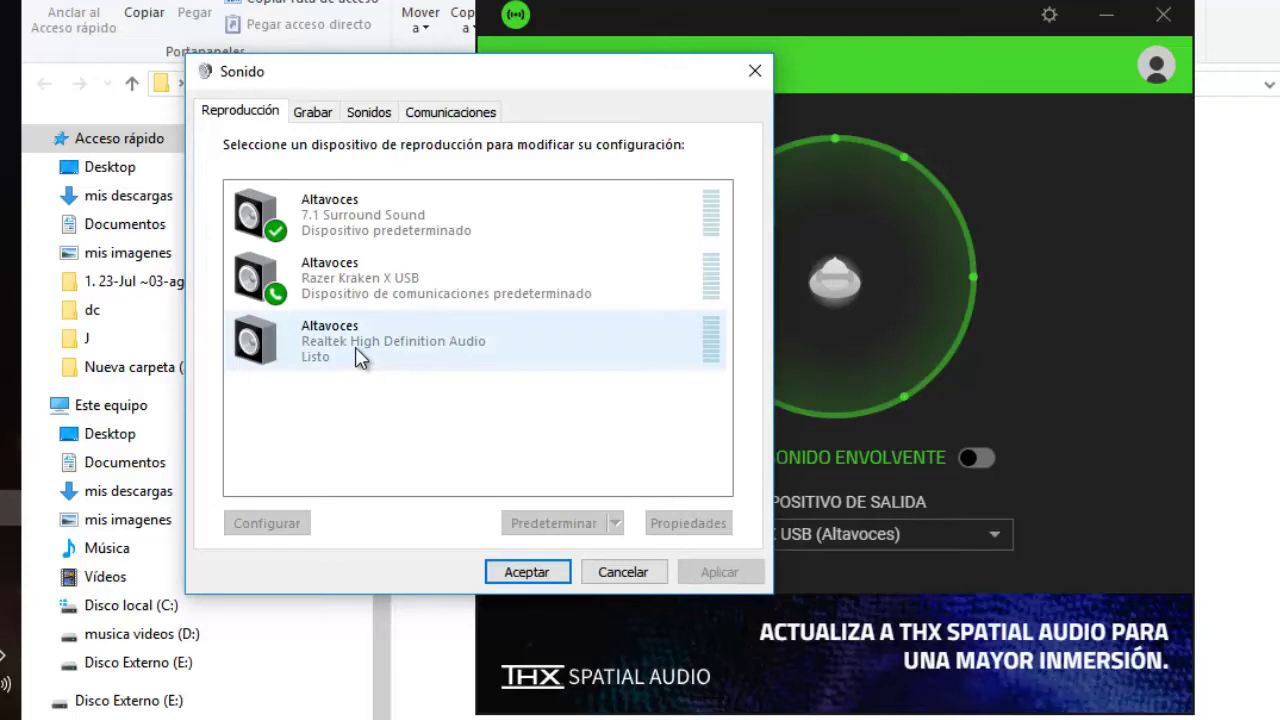
Reconfirm 7.1 Surround Sound as default over Razer Kraken X USB and move the window aside
right_click(335, 229)
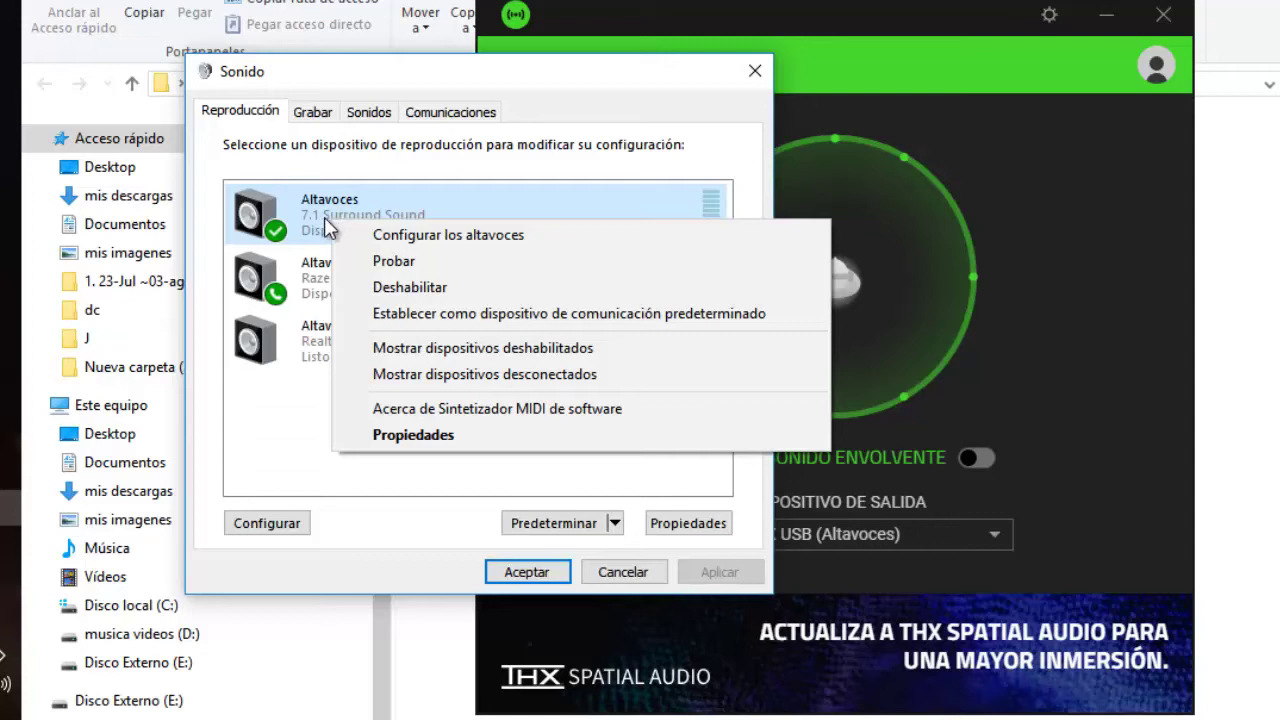
right_click(324, 217)
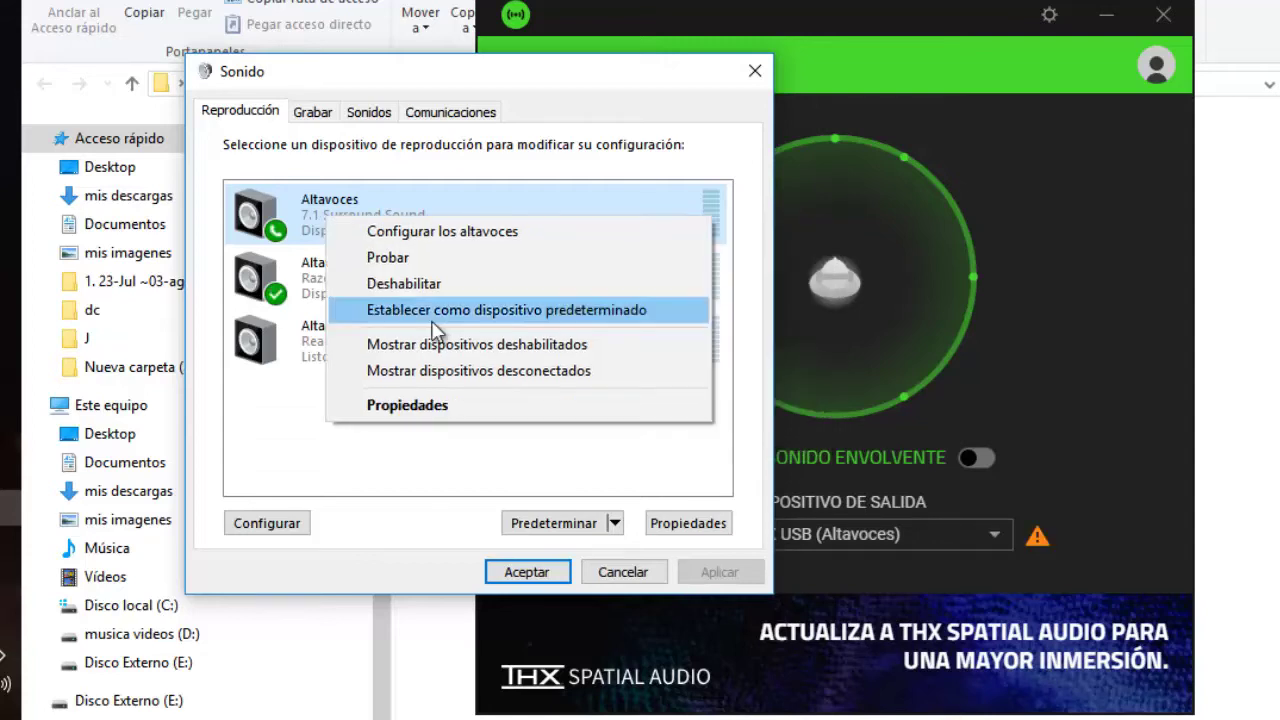
click(434, 318)
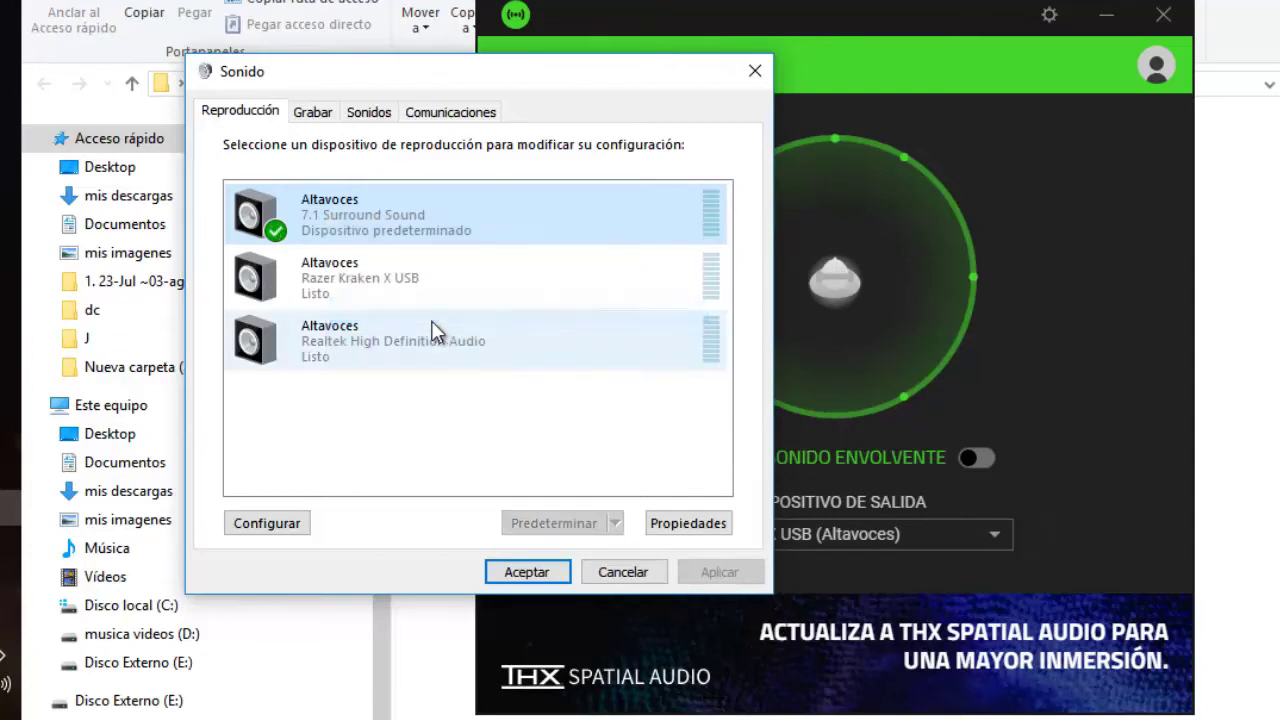
click(368, 282)
right_click(368, 282)
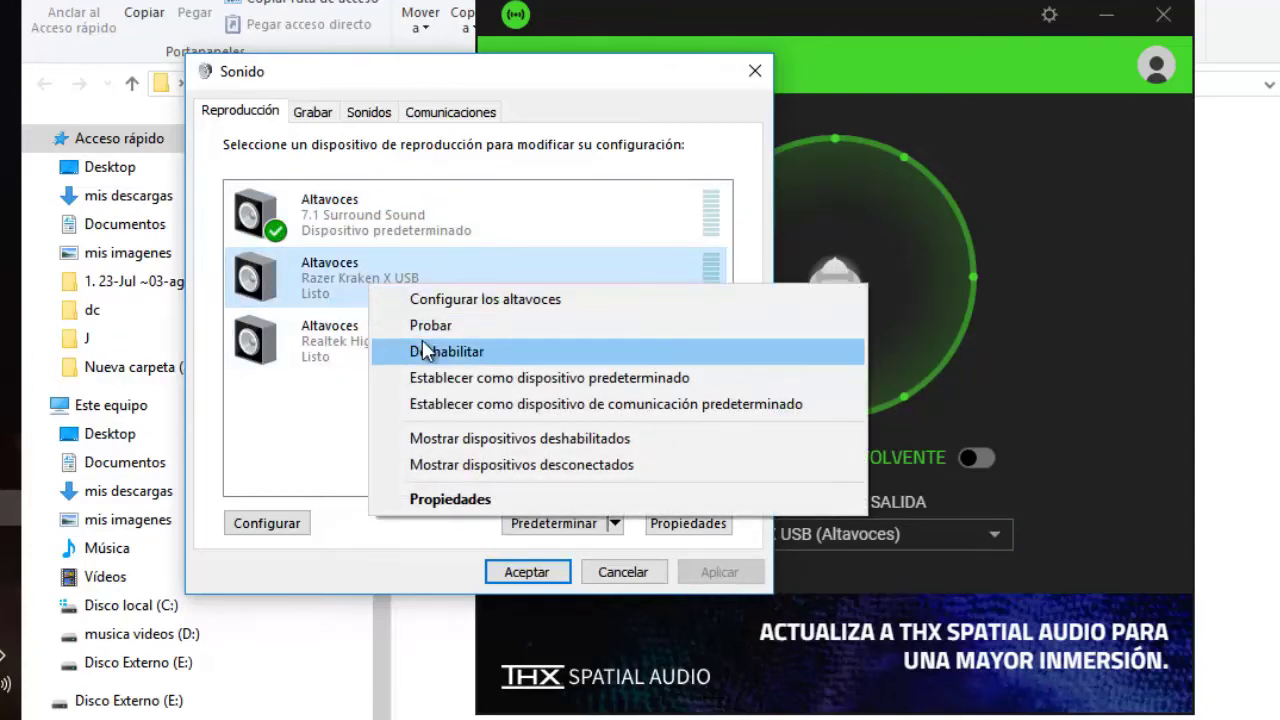
click(340, 226)
drag(397, 87, 290, 92)
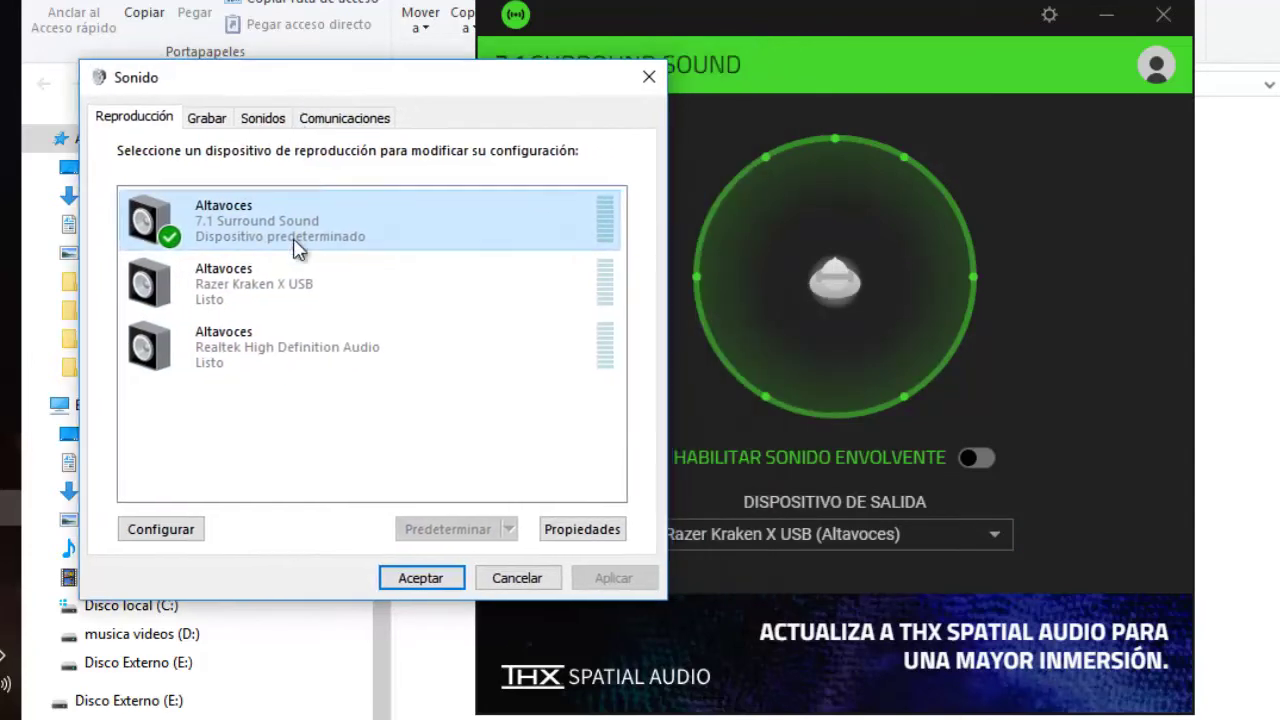
Choose Razer Kraken X USB as output, enable surround sound, and close the app
click(432, 579)
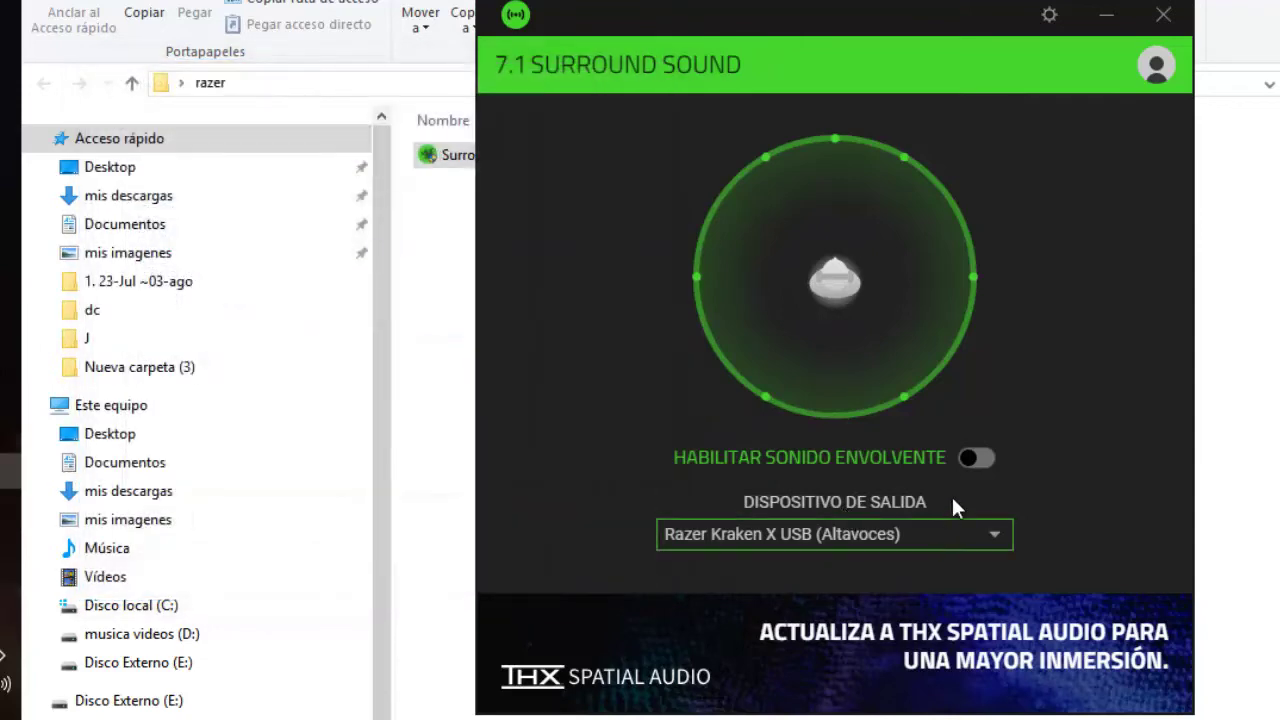
click(983, 529)
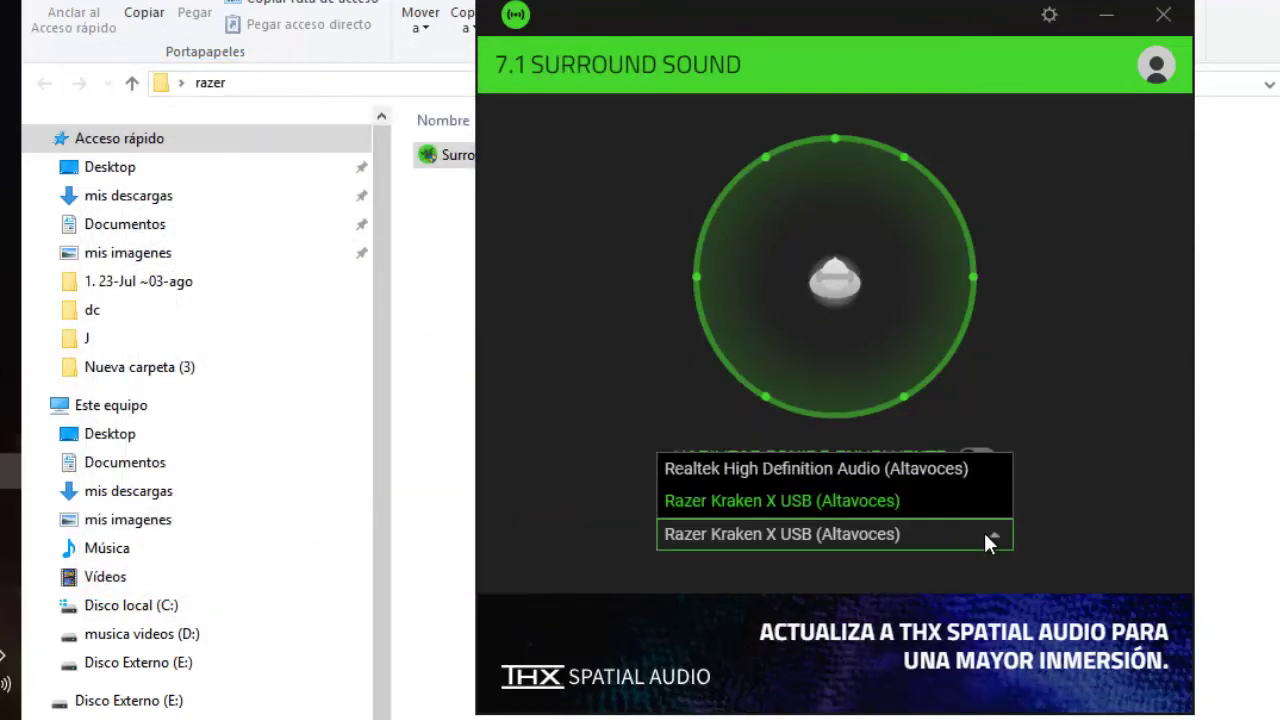
click(984, 532)
click(974, 457)
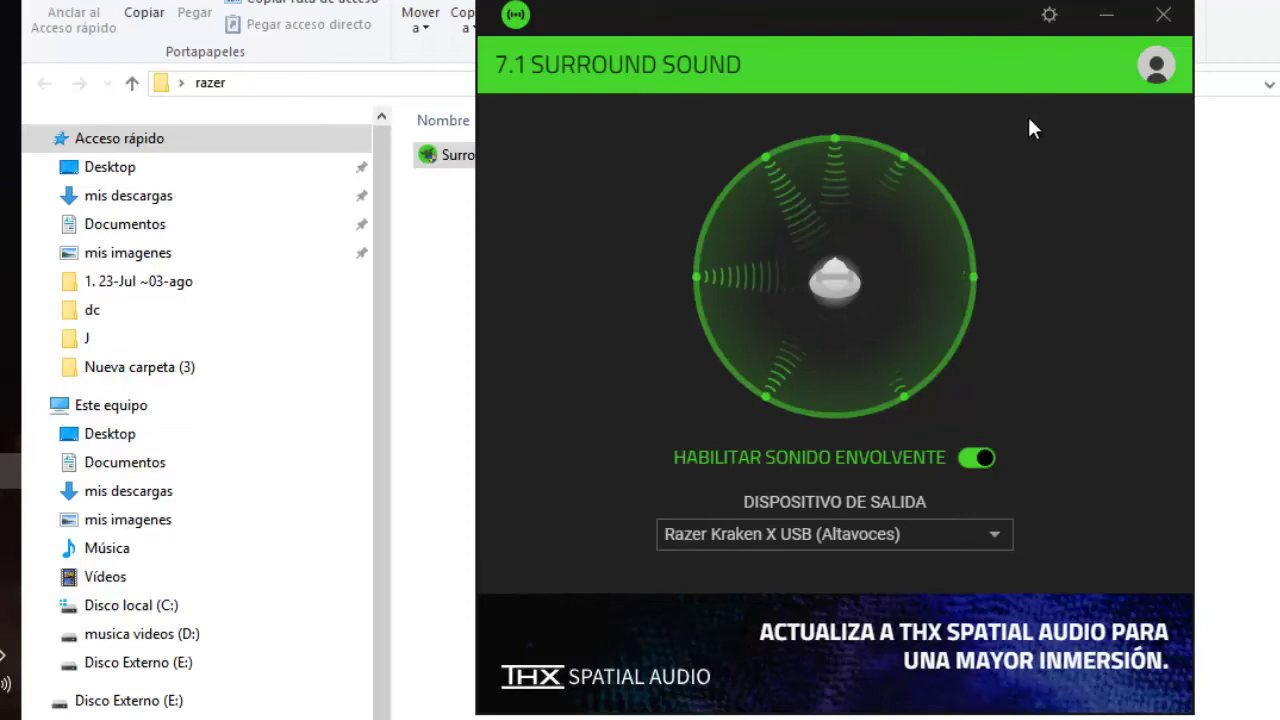
click(1163, 14)
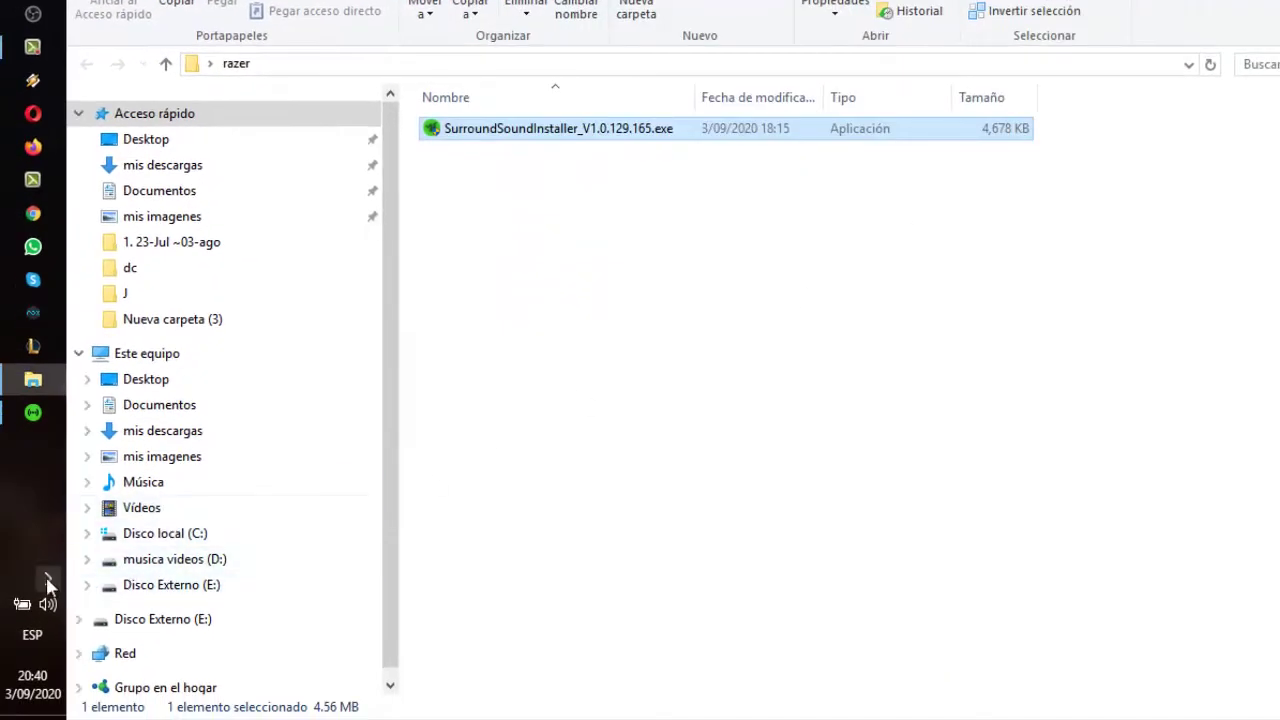
Open the green Razer tray icon's panel and toggle 7.1 Surround Sound off
click(48, 578)
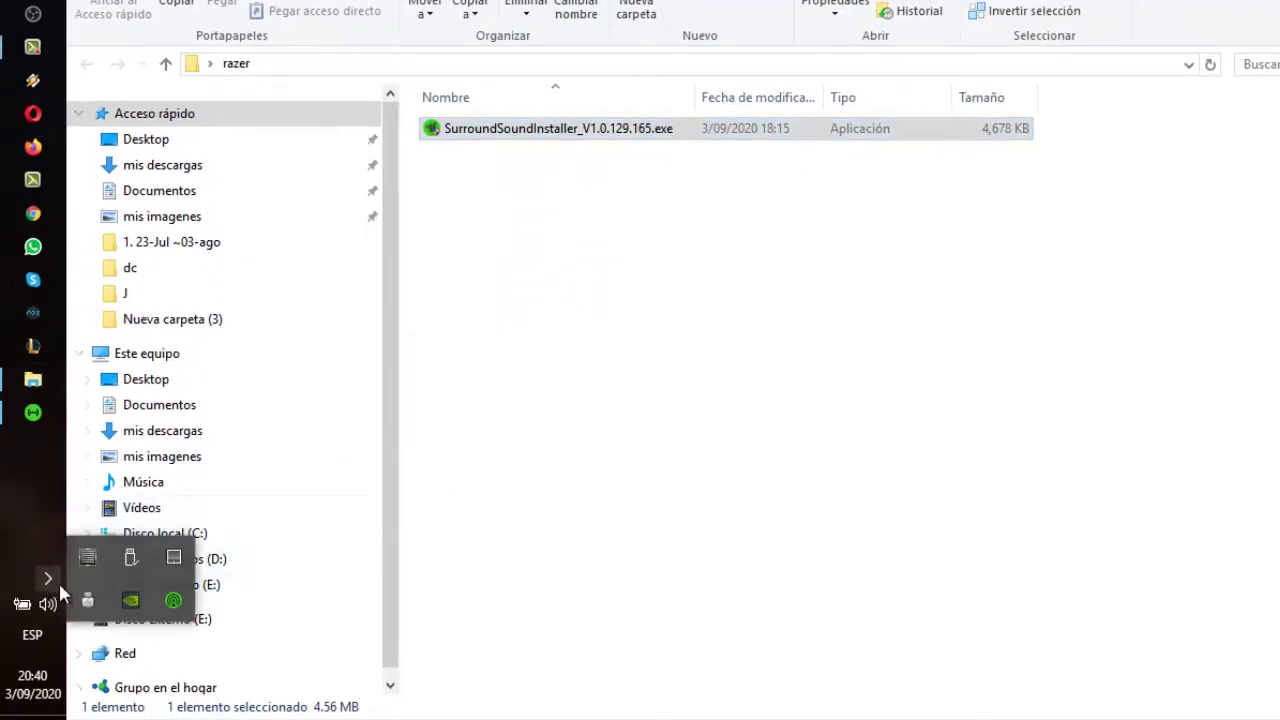
right_click(172, 603)
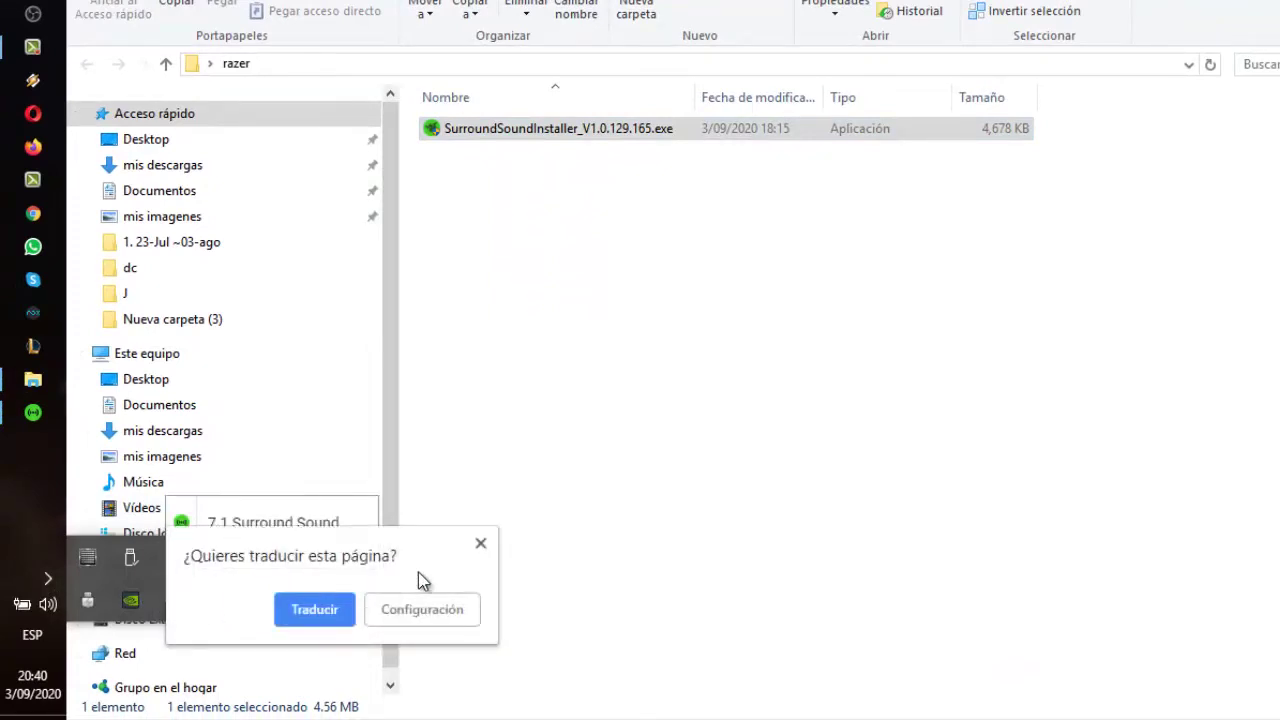
click(481, 543)
click(184, 602)
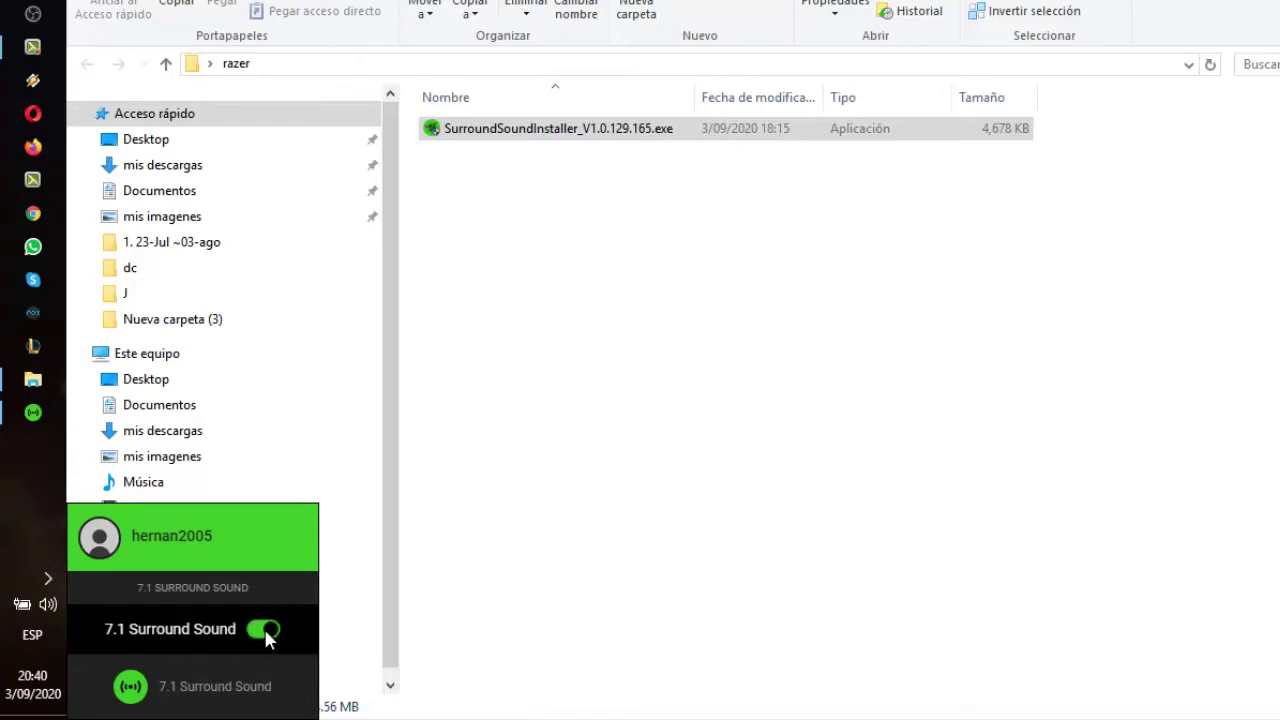
click(263, 630)
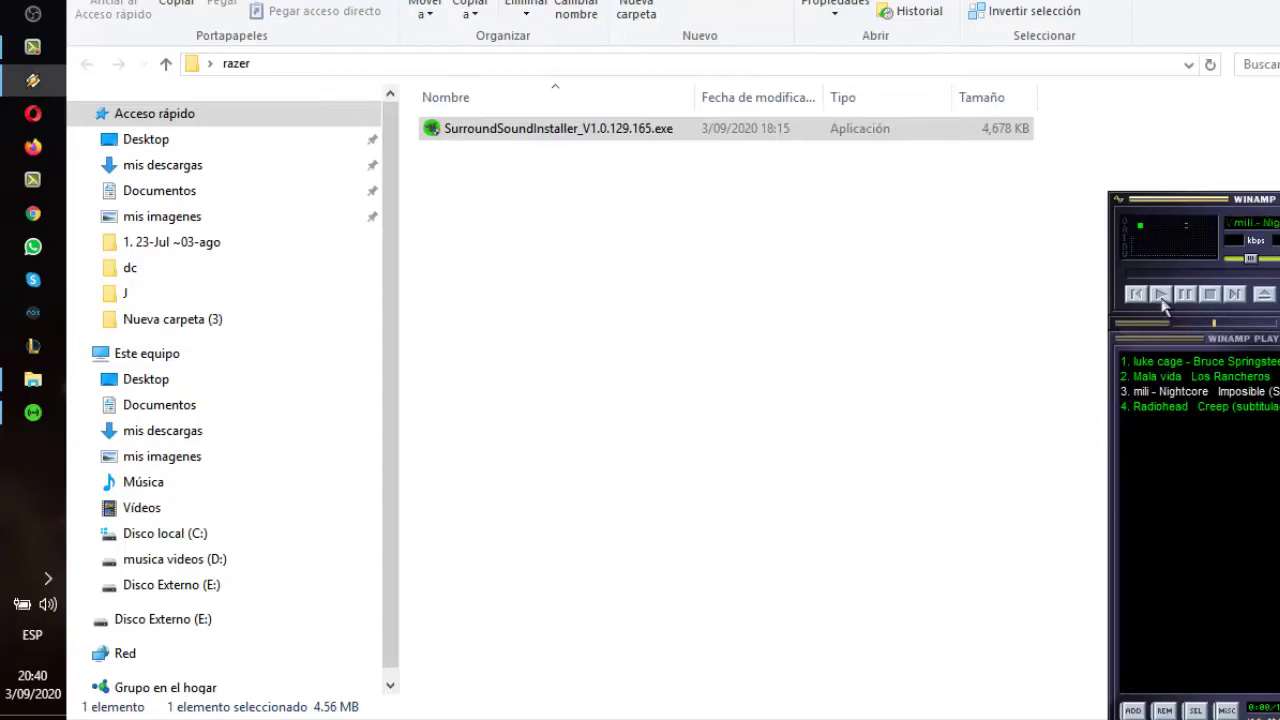
Reposition Winamp and skip ahead in the playing track
drag(1178, 270, 1205, 172)
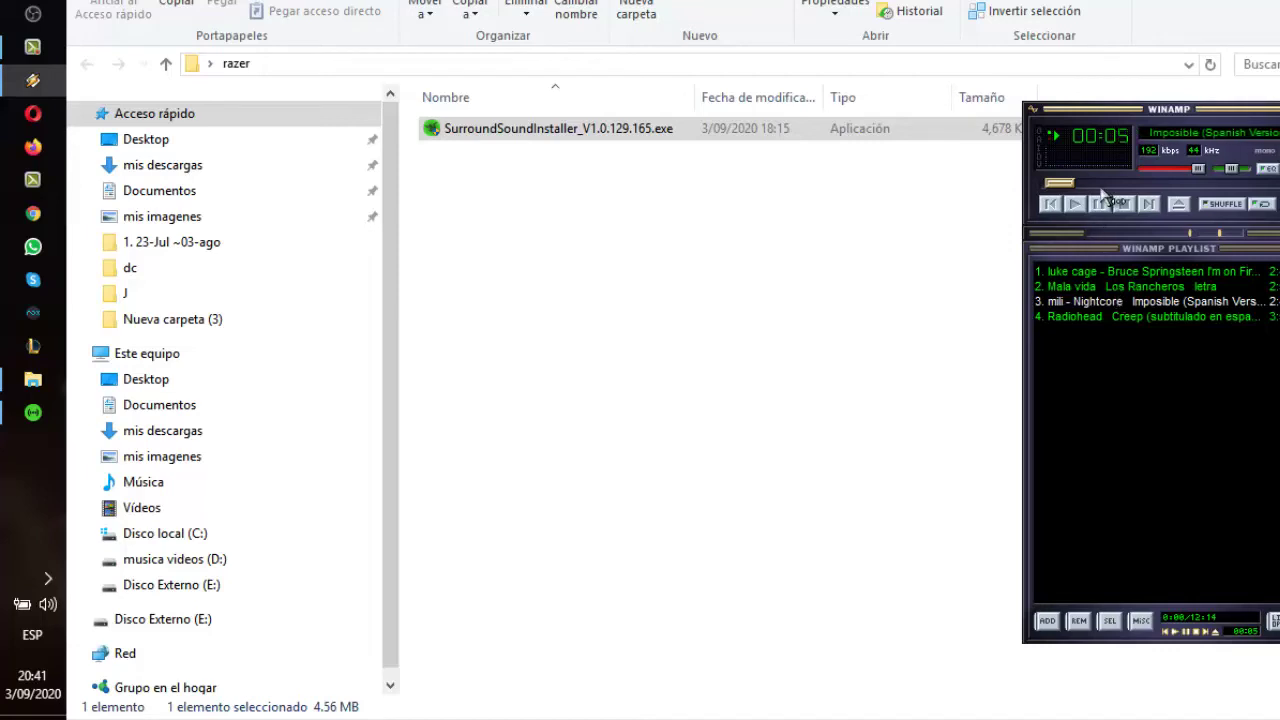
drag(1100, 185, 1163, 173)
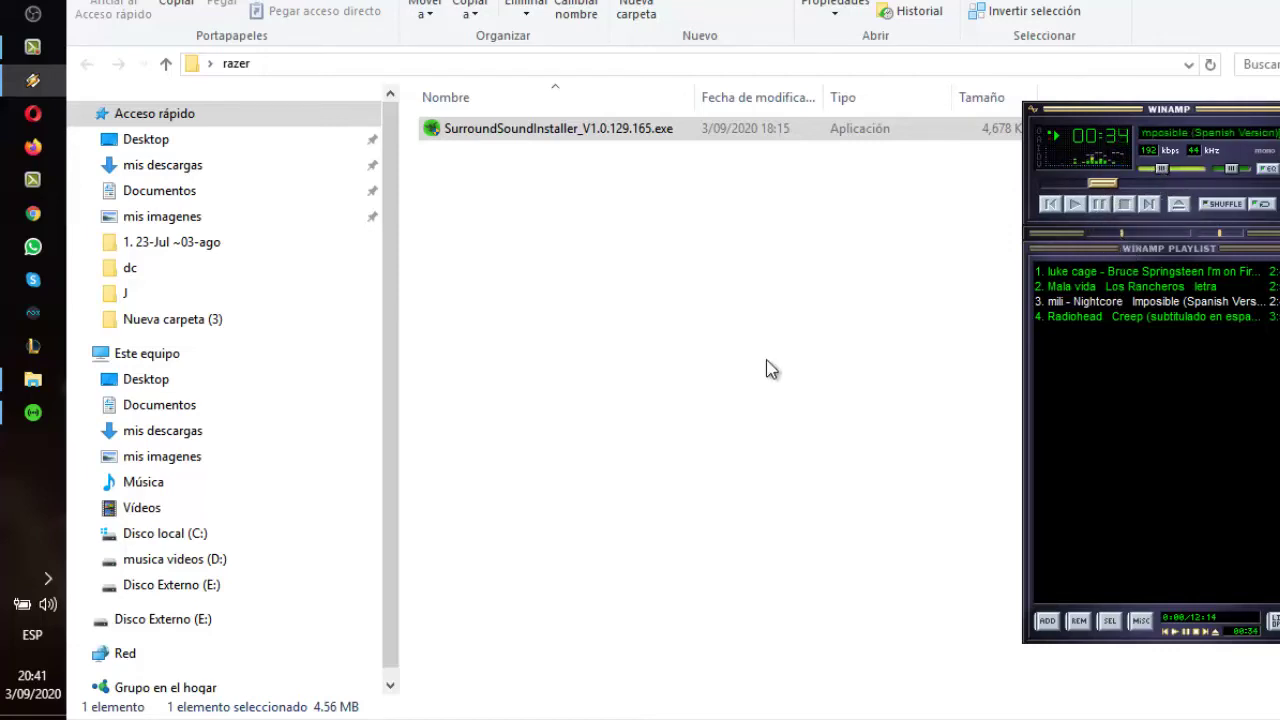
click(1116, 368)
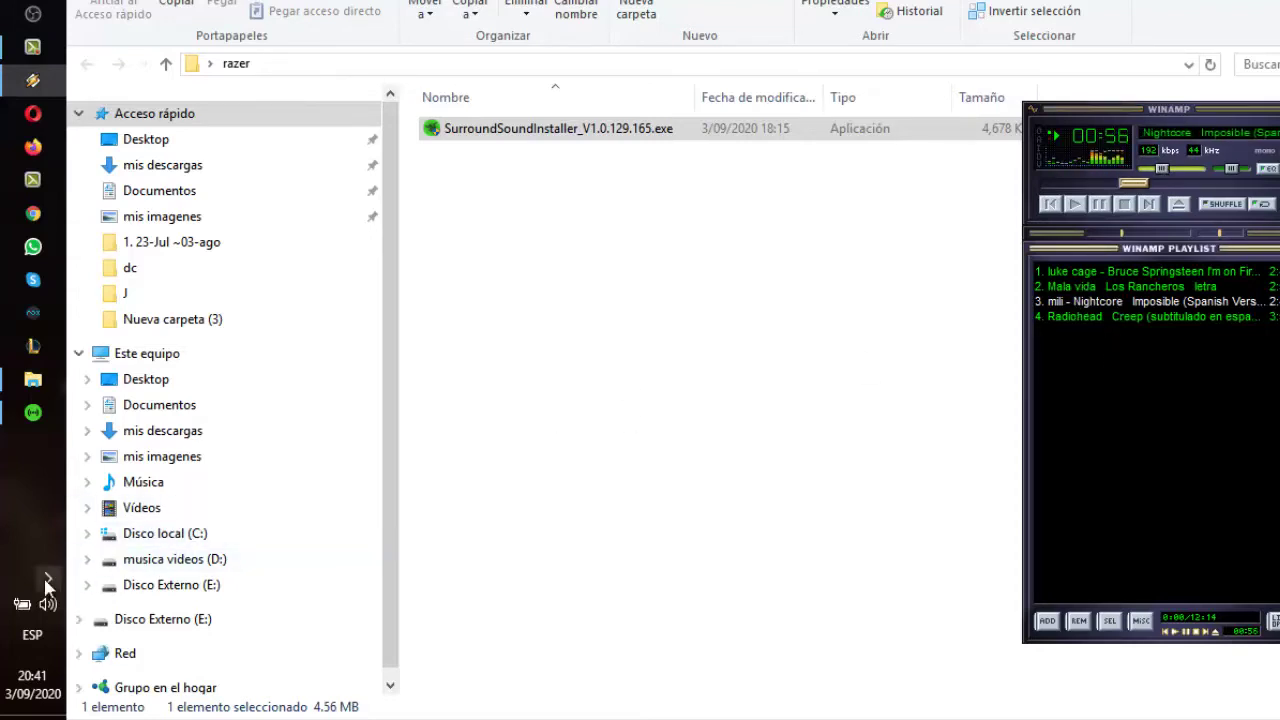
Switch 7.1 Surround Sound back on from the Razer tray panel during playback
click(47, 580)
click(172, 598)
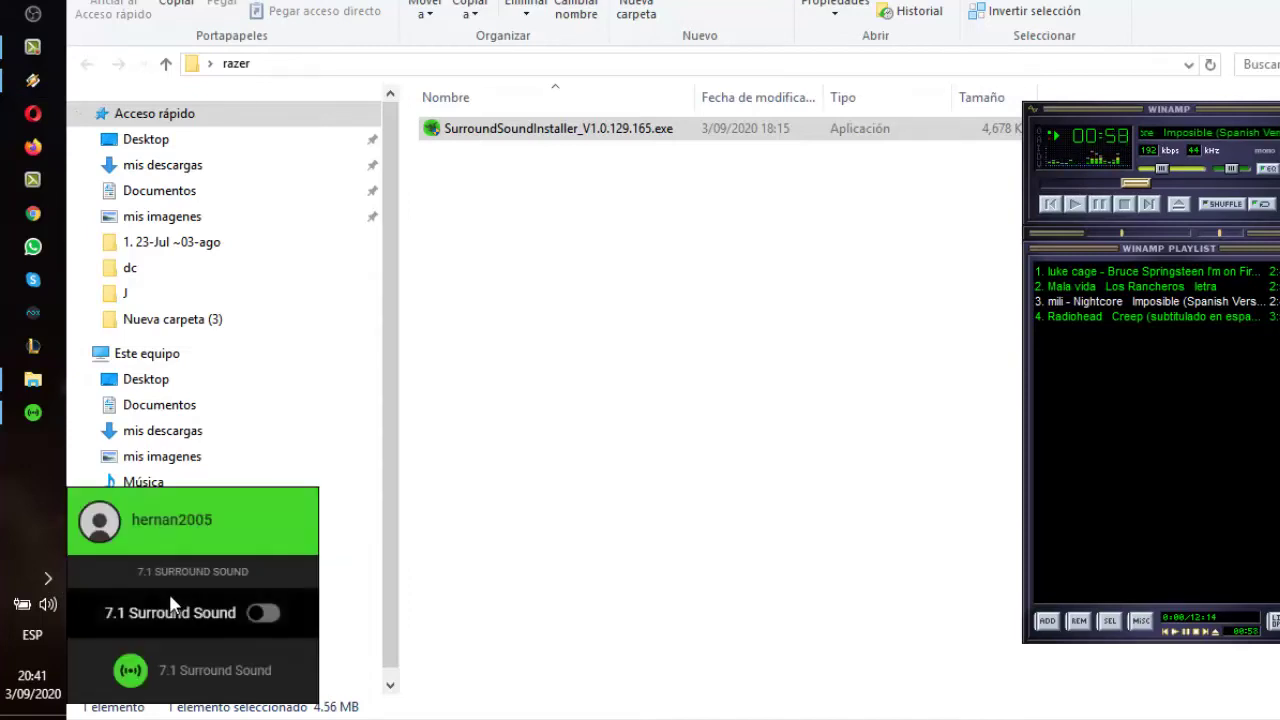
click(261, 612)
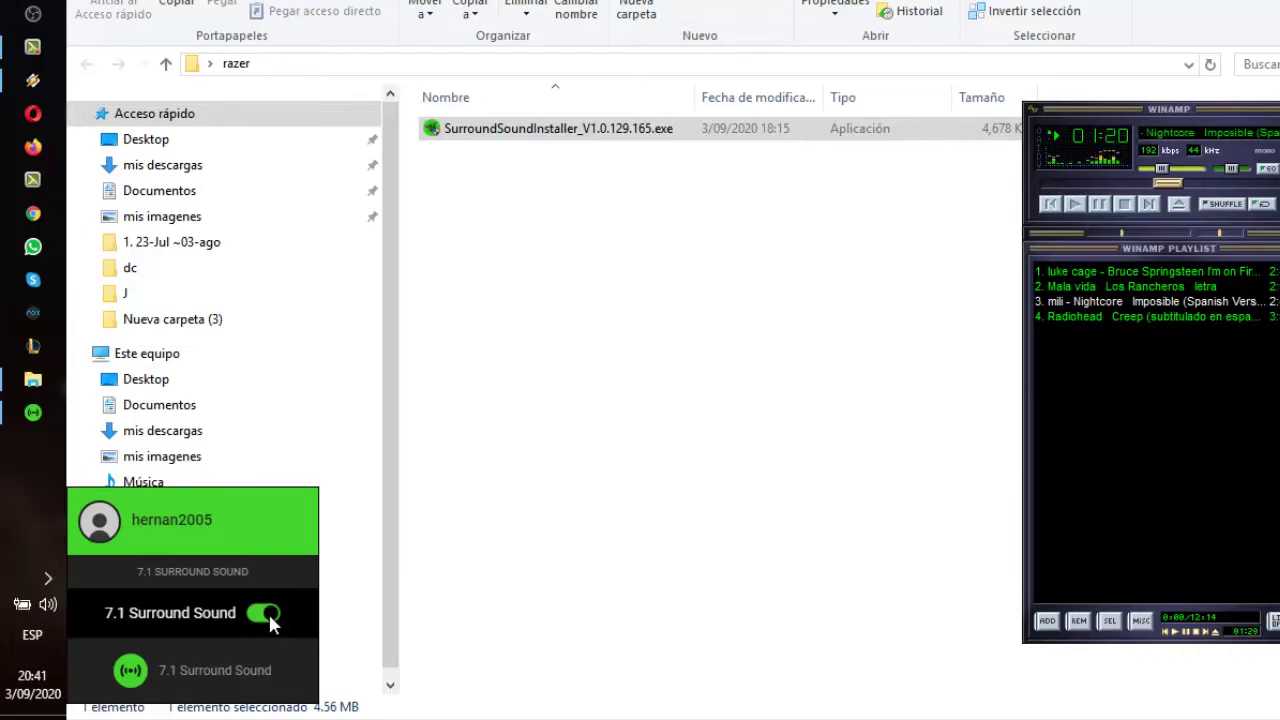
click(552, 522)
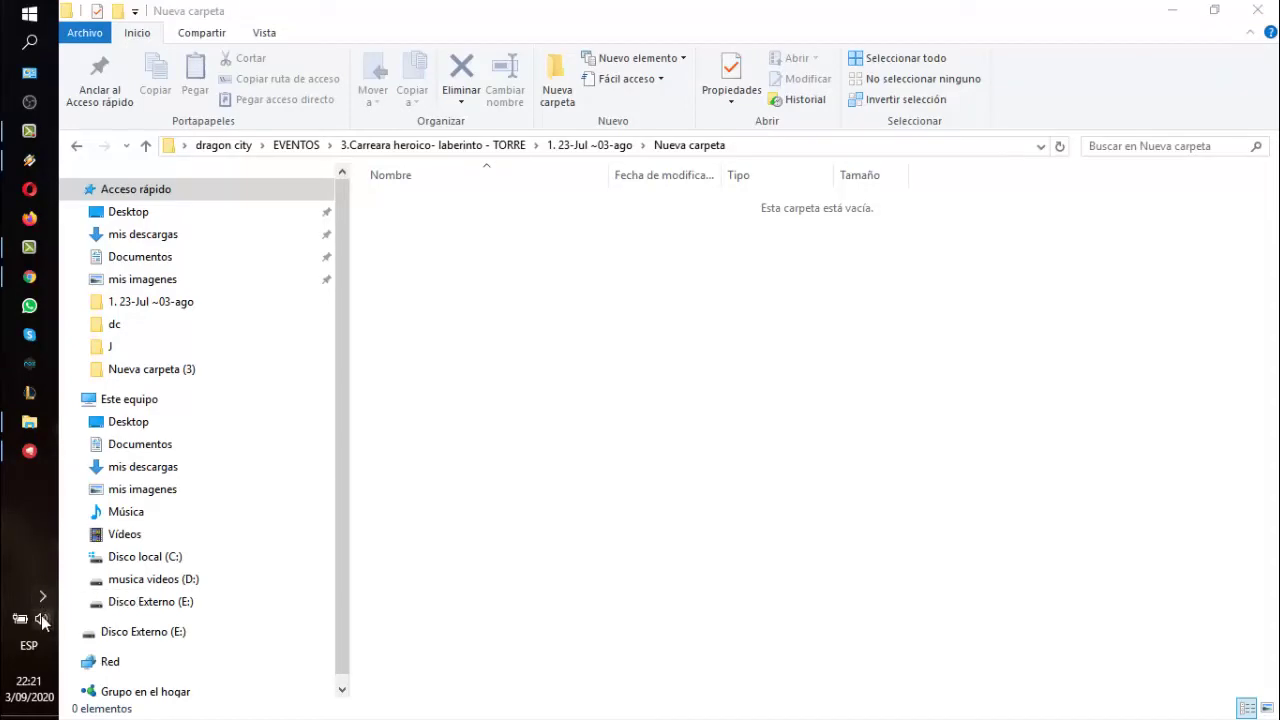
Switch the taskbar playback device to Altavoces (Razer Kraken X USB) and verify the selection
click(42, 620)
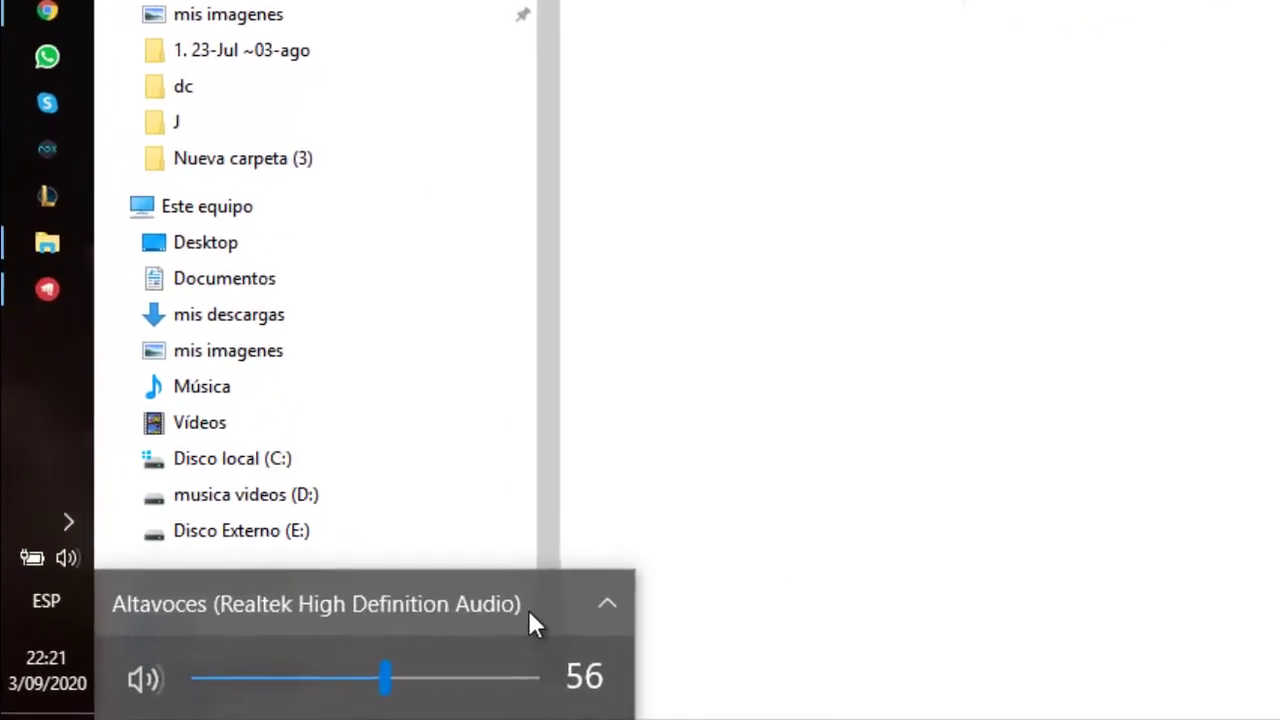
click(585, 598)
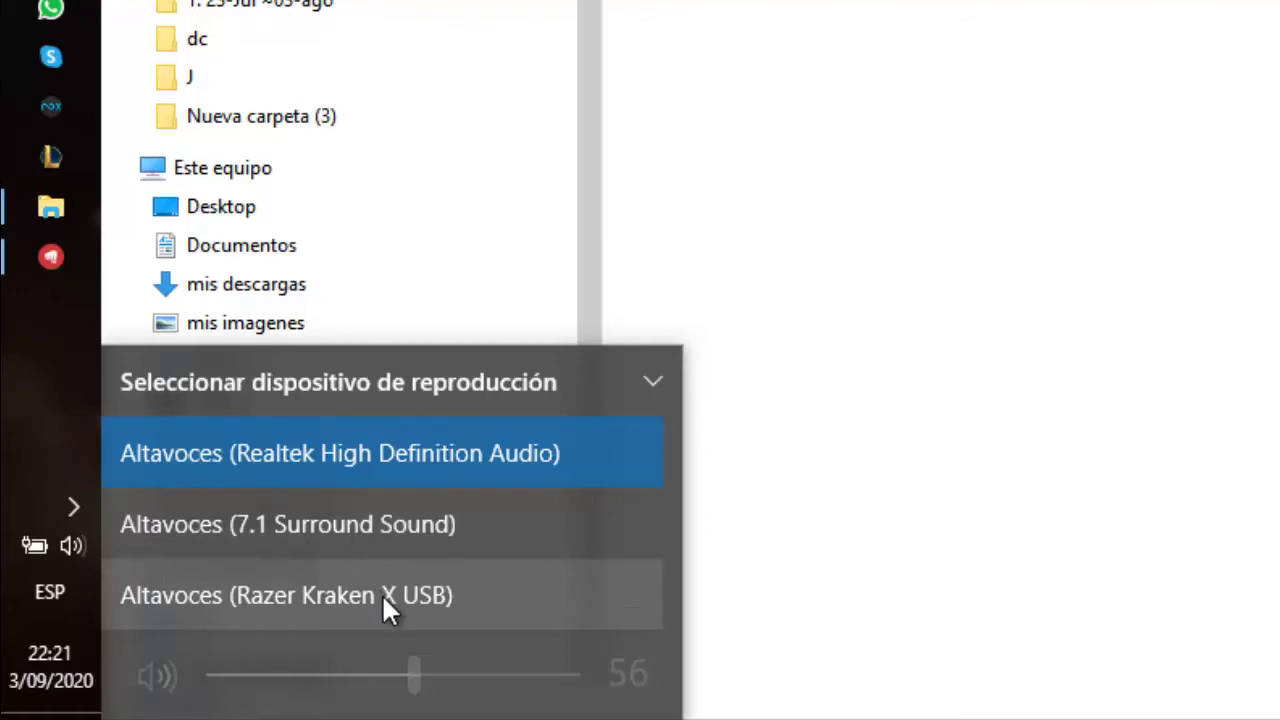
click(427, 595)
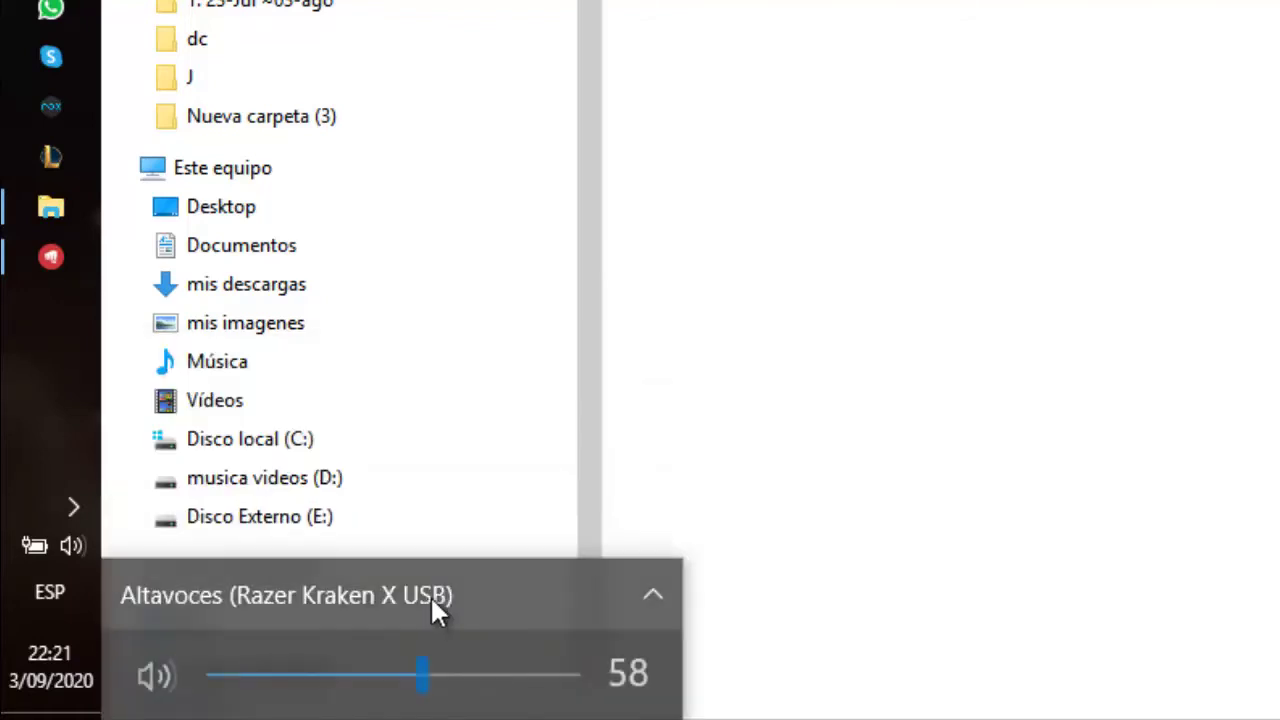
click(759, 467)
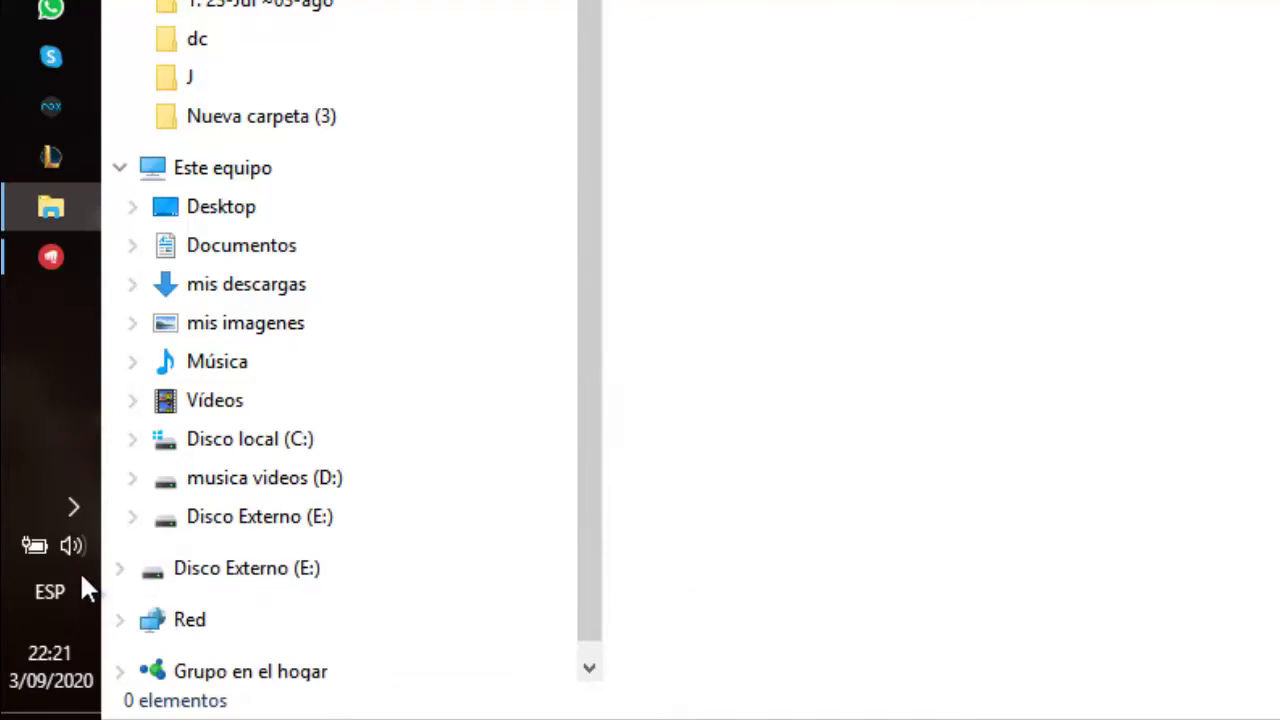
click(69, 546)
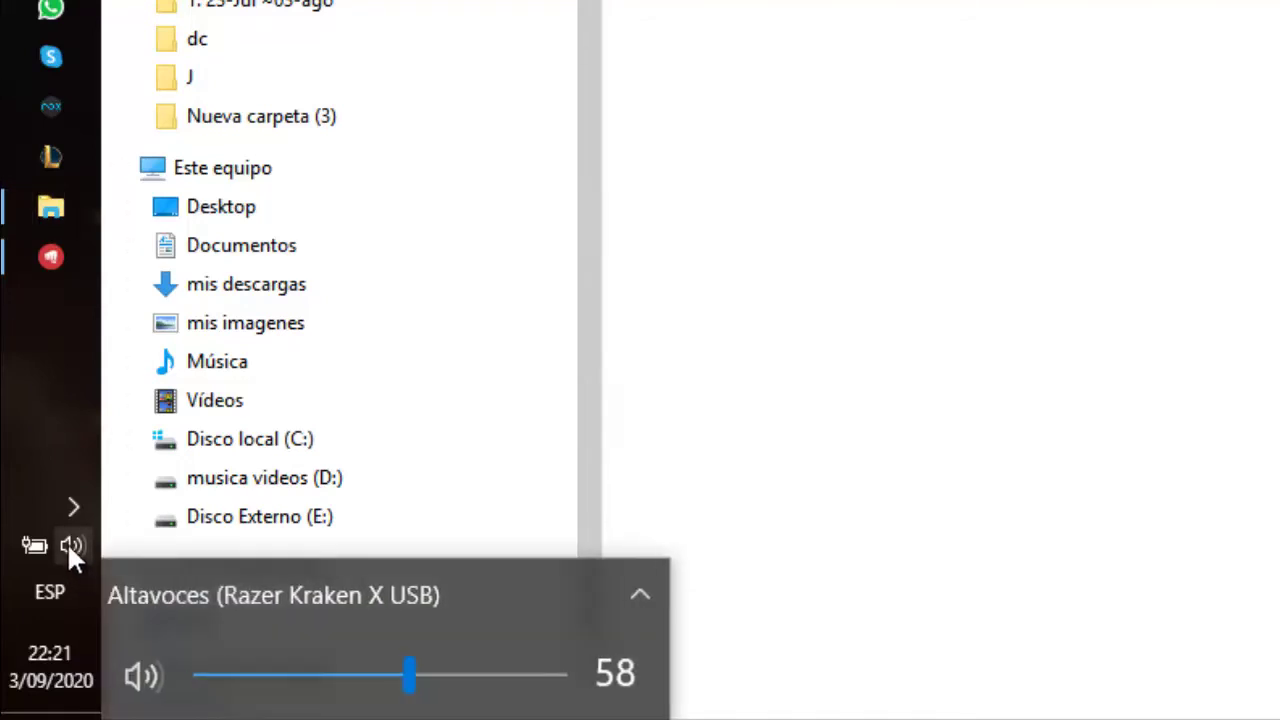
click(443, 592)
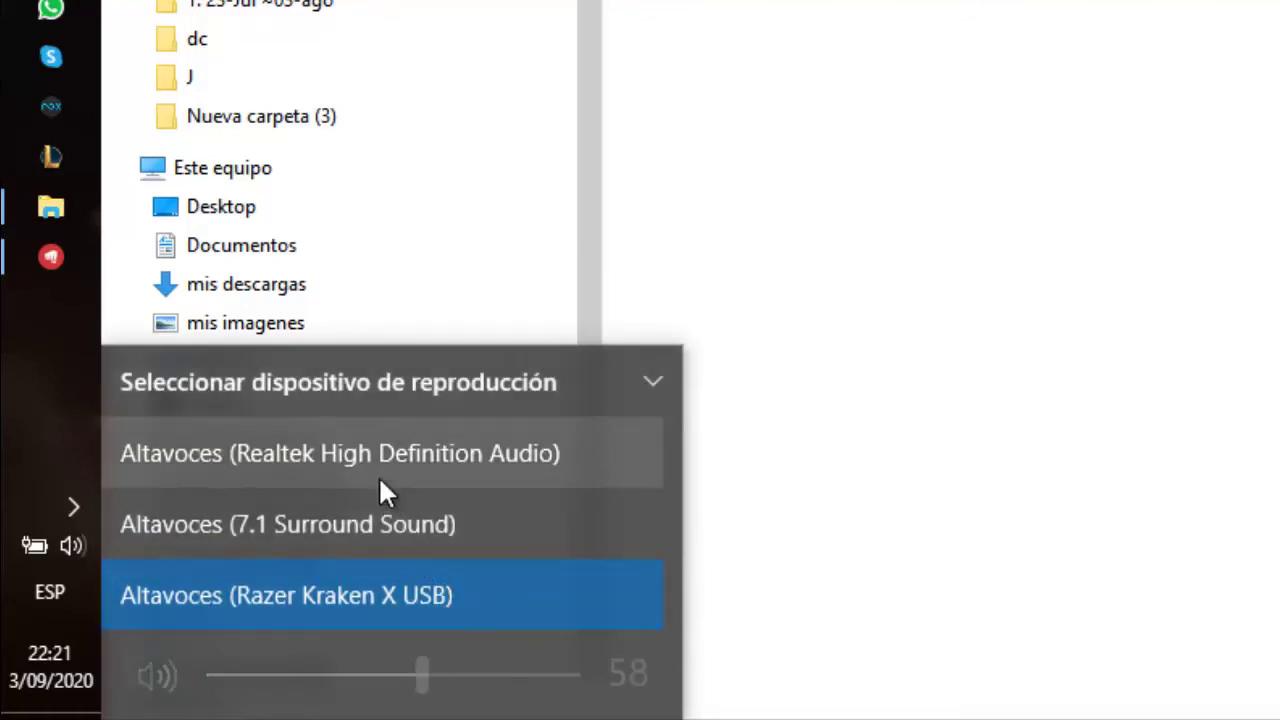